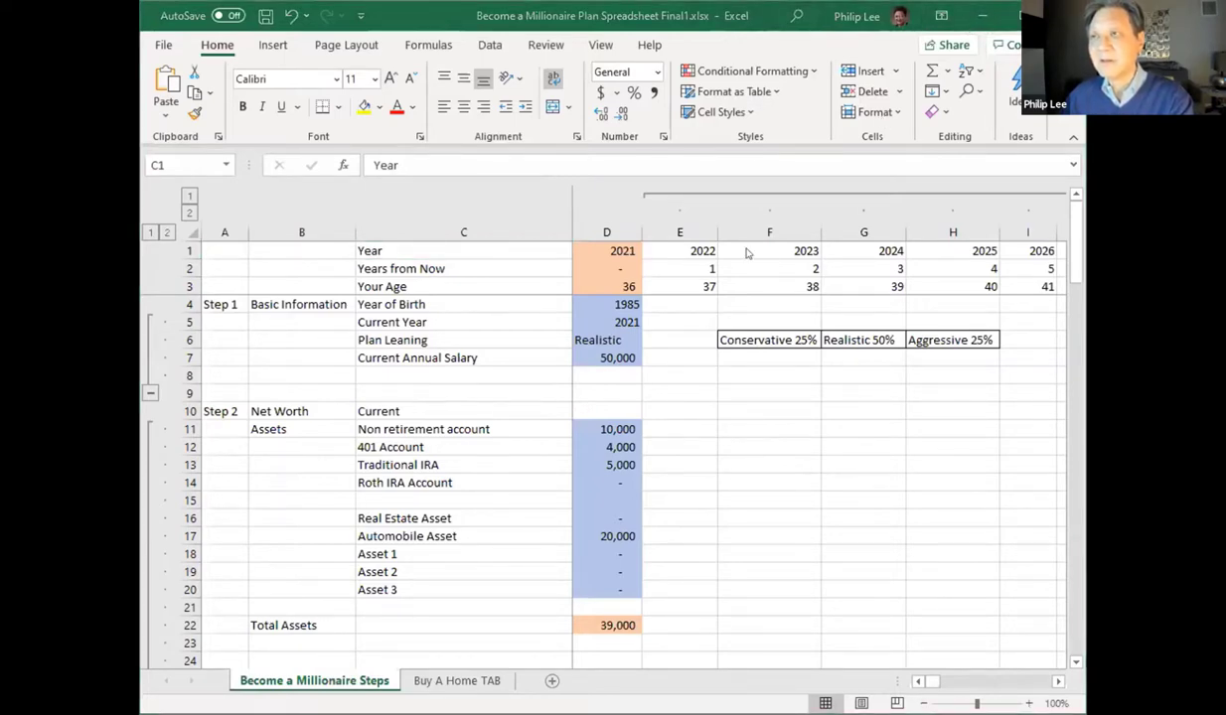
- Review the year of birth, current year and plan leaning entries in the Basic Information section
{"action": "left_click", "coordinate": [611, 13]}
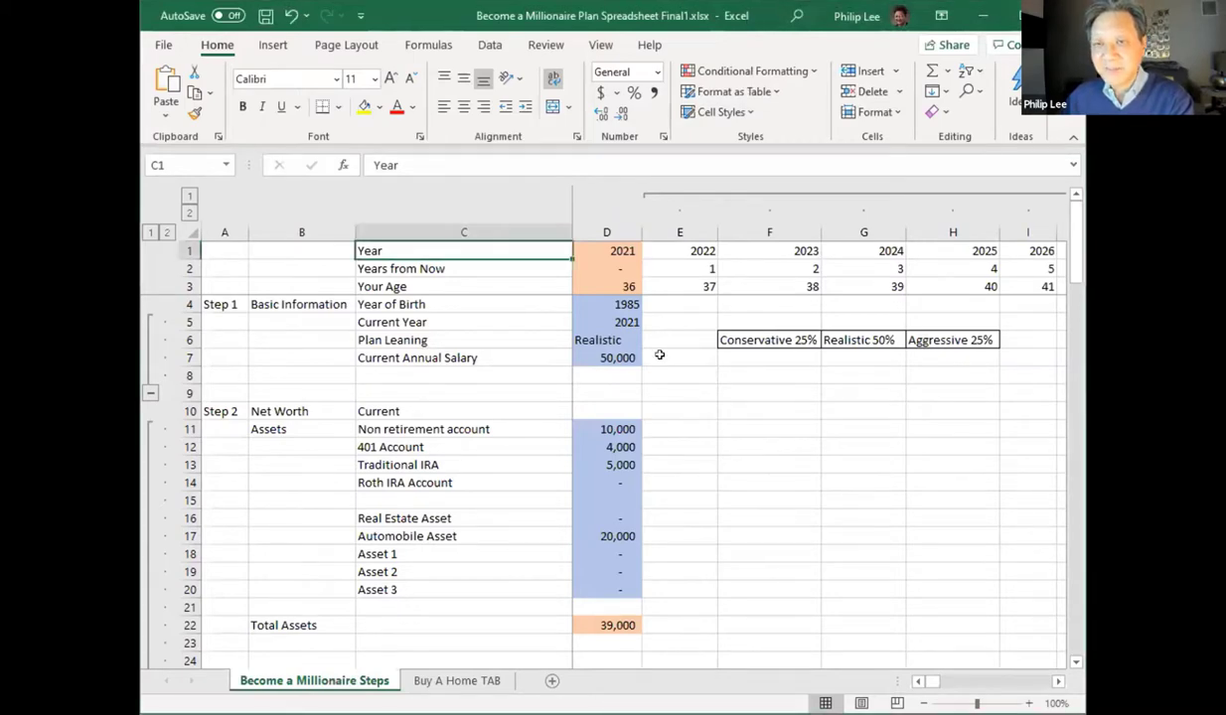
{"action": "left_click", "coordinate": [593, 299]}
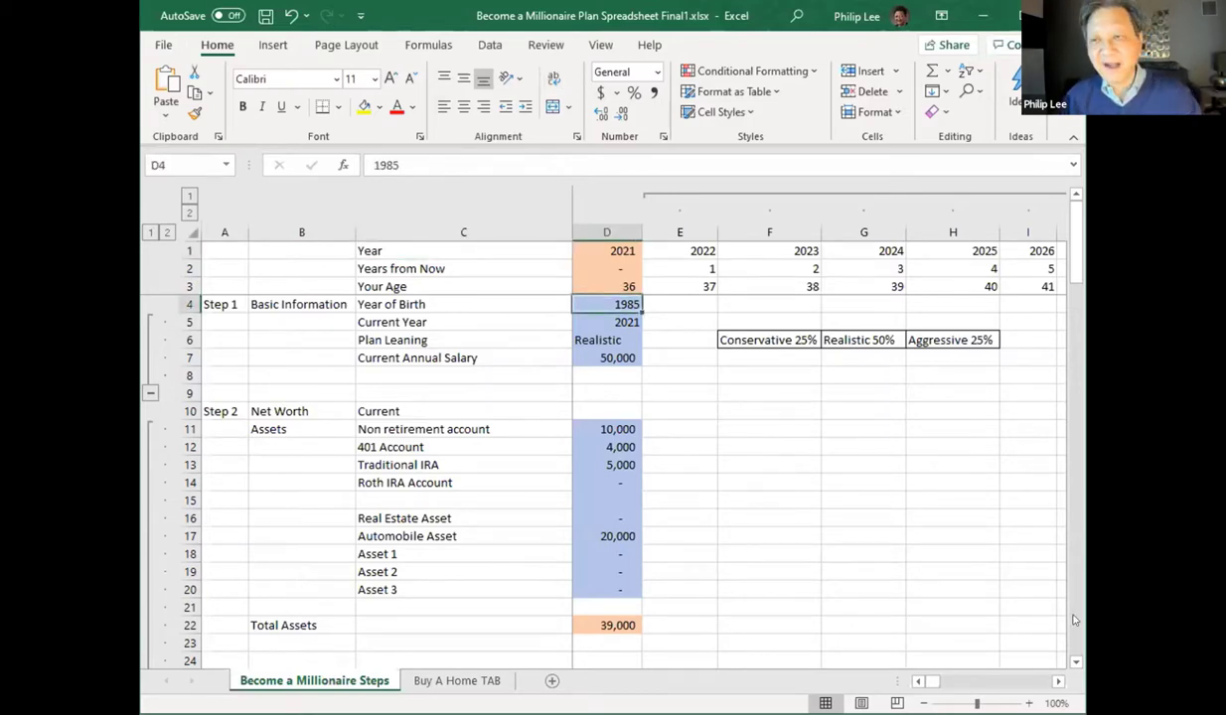
{"action": "key", "text": "Down"}
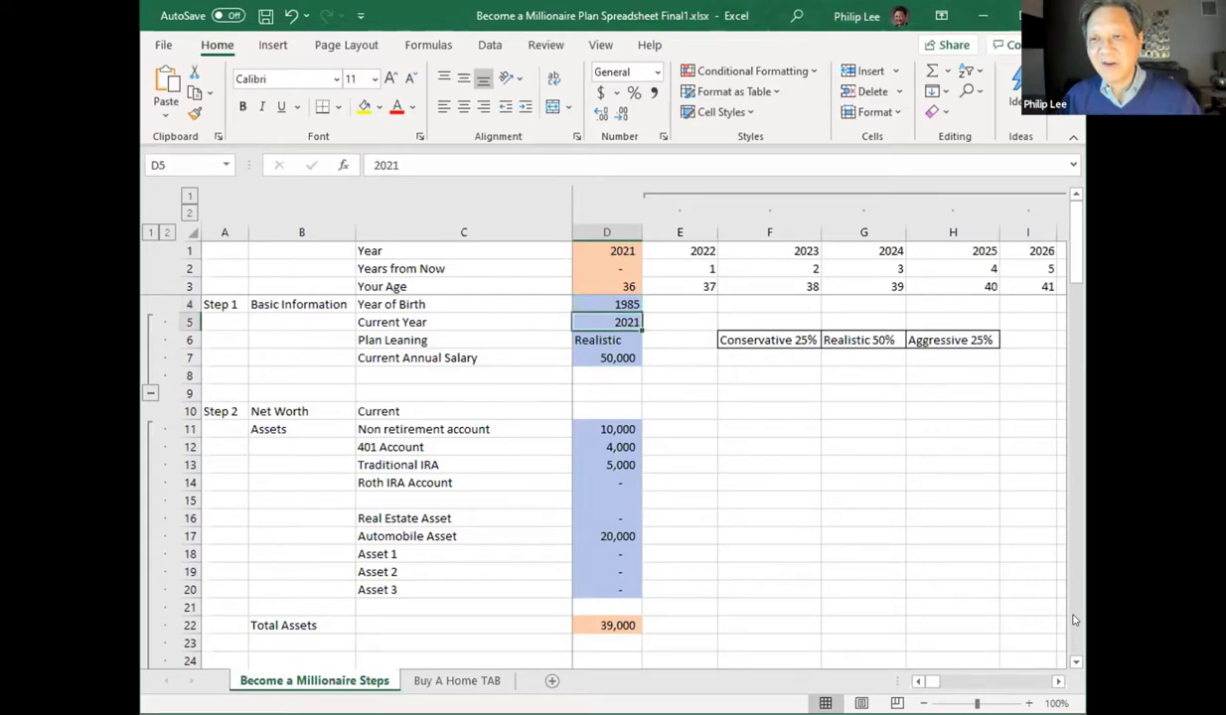
{"action": "key", "text": "Down"}
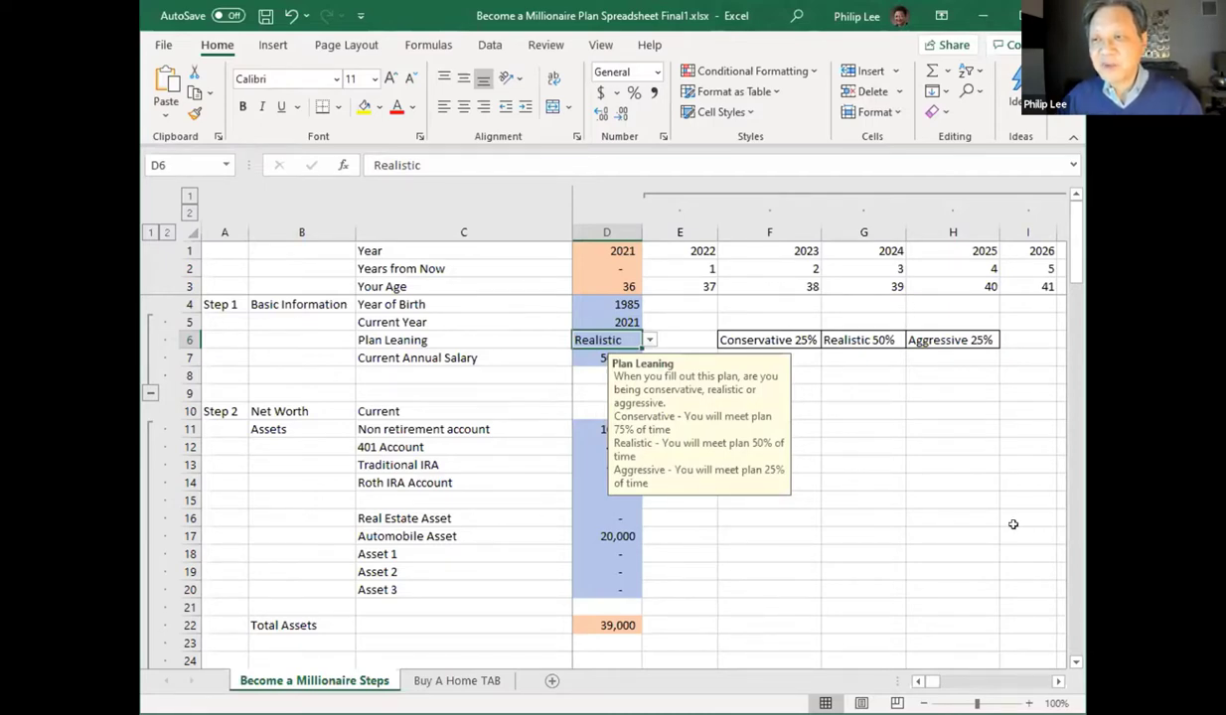
- Correct the Conservative option label in cell F6 to read "Conservative 75%"
{"action": "left_click", "coordinate": [805, 337]}
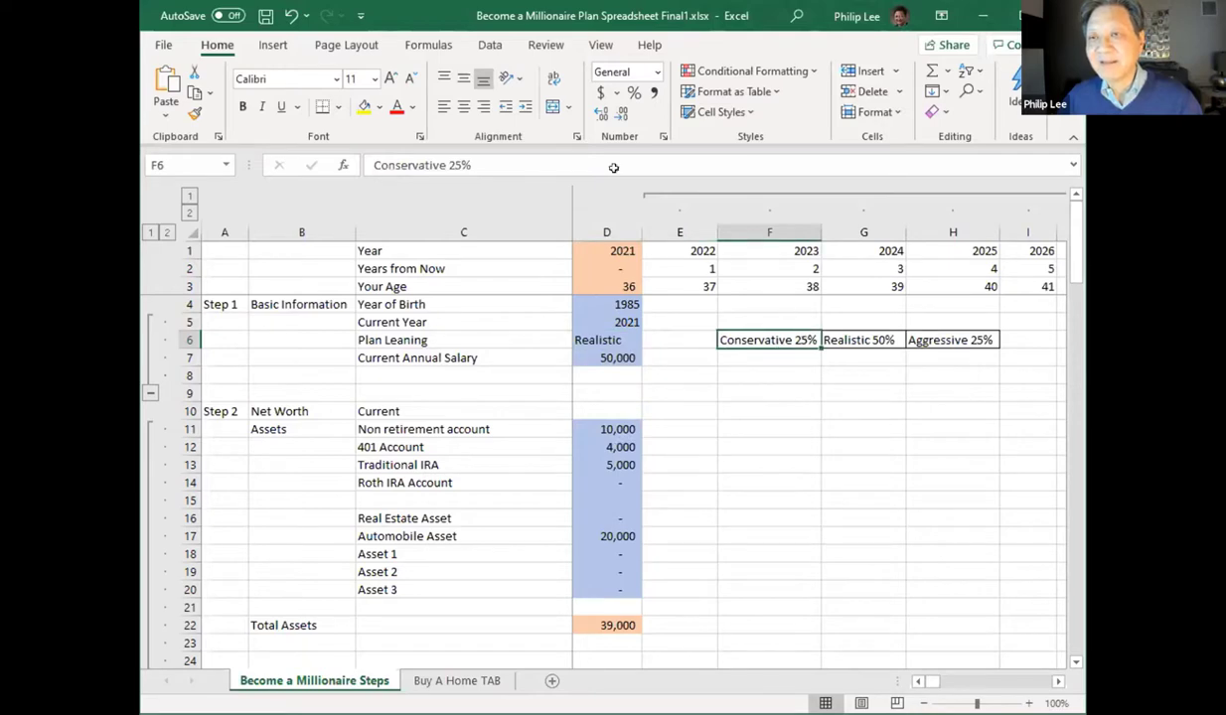
{"action": "left_click", "coordinate": [450, 165]}
{"action": "key", "text": "BackSpace"}
{"action": "type", "text": "7"}
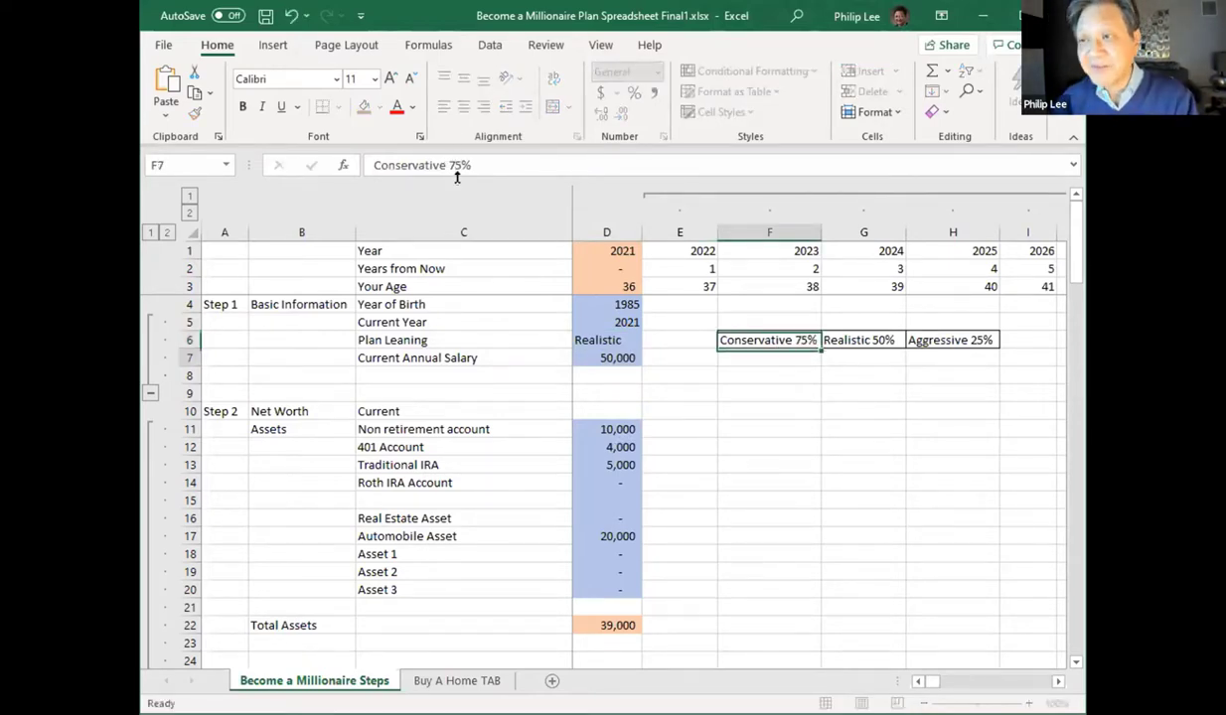
{"action": "key", "text": "Return"}
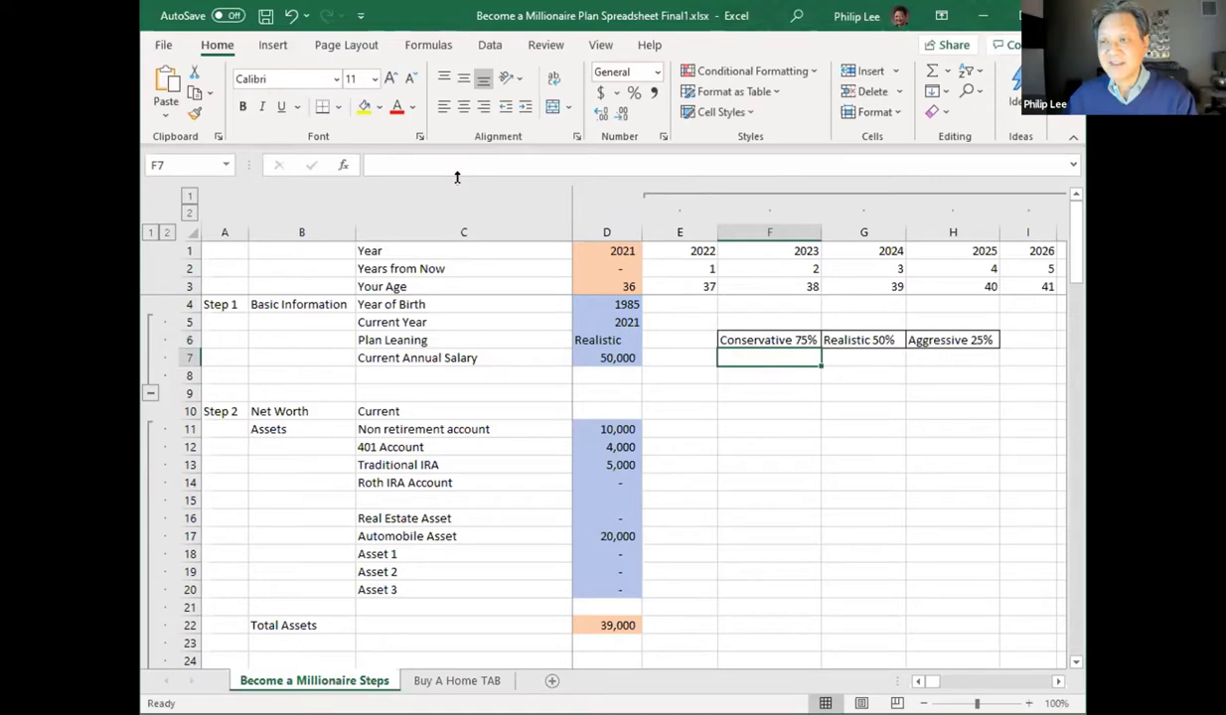
- Check the Realistic and Aggressive option labels and set the Plan Leaning in D6 to "Realistic 50%"
{"action": "left_click", "coordinate": [840, 344]}
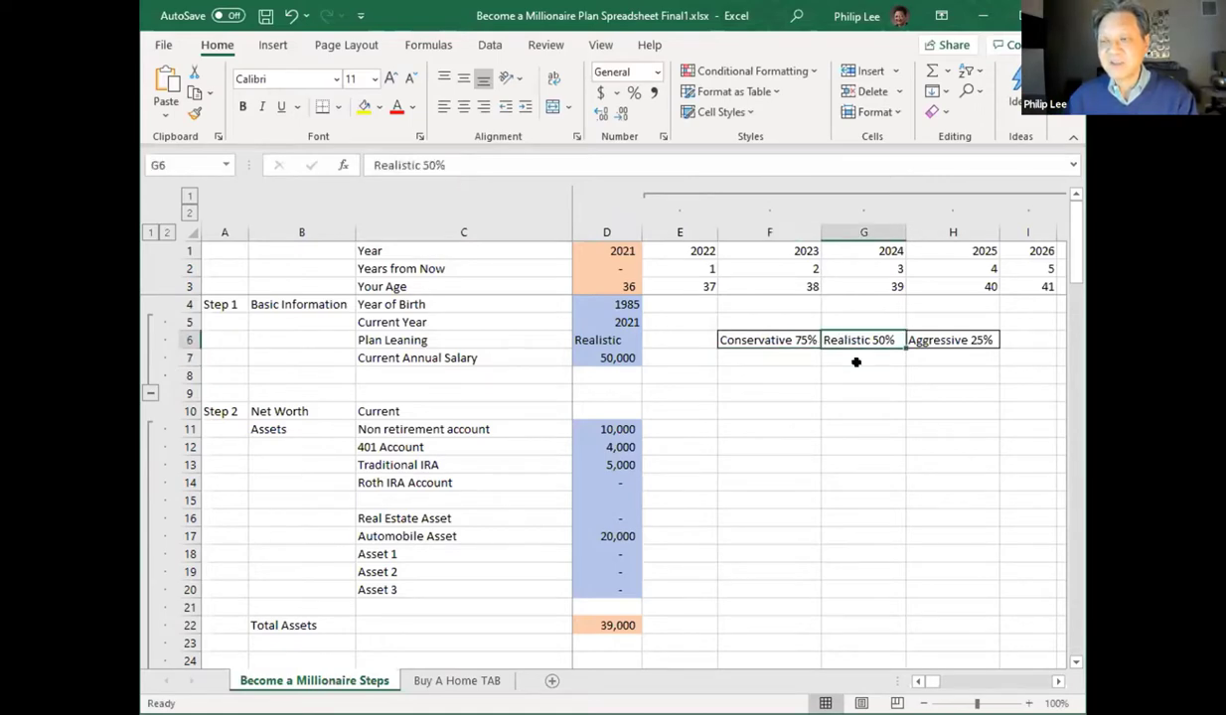
{"action": "left_click", "coordinate": [932, 340]}
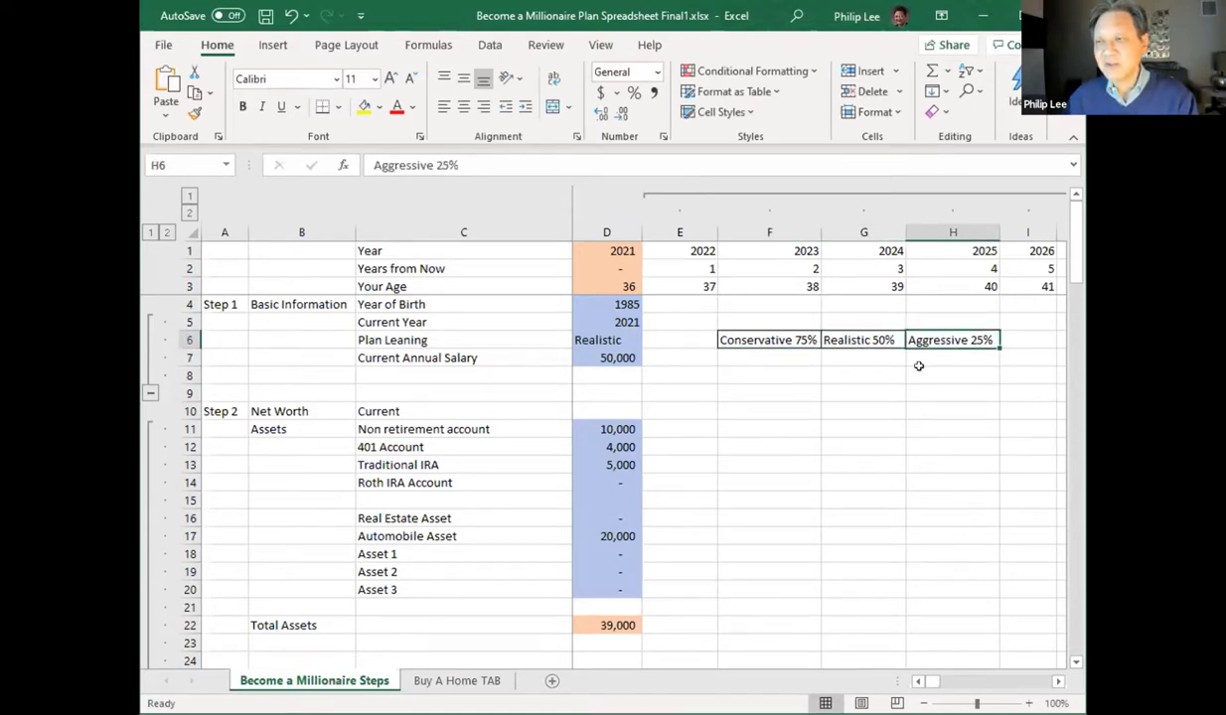
{"action": "left_click", "coordinate": [617, 339]}
{"action": "left_click", "coordinate": [646, 339]}
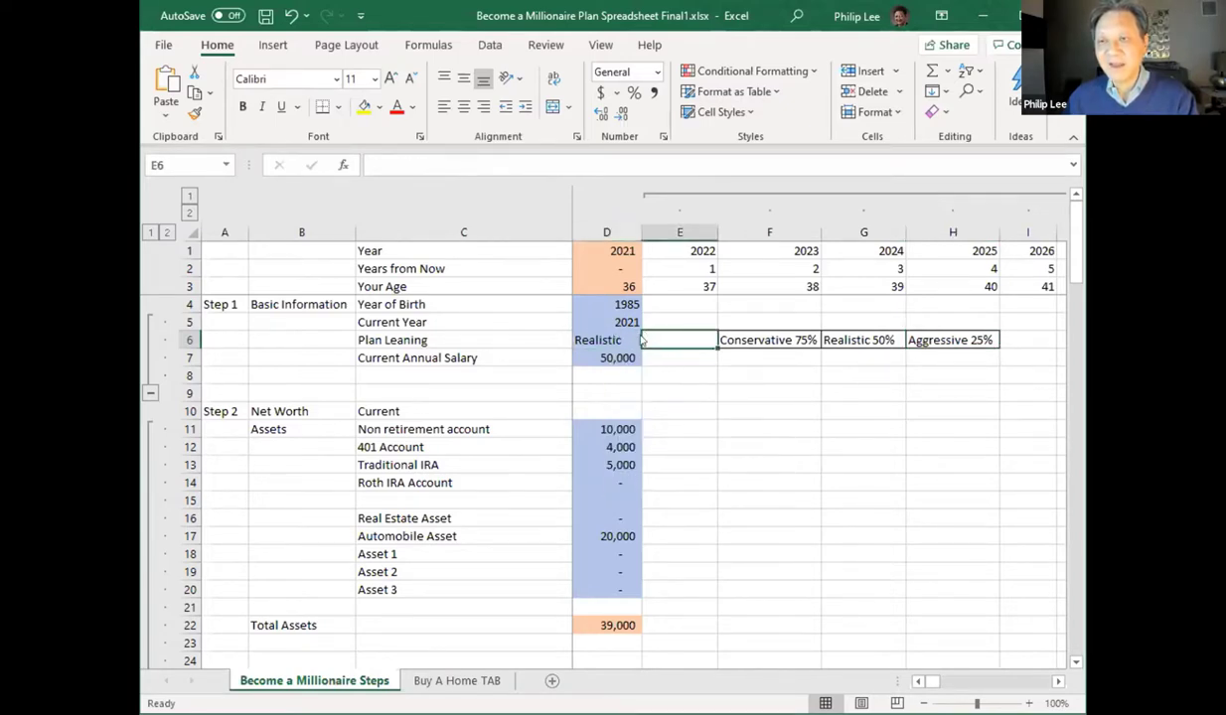
{"action": "left_click", "coordinate": [606, 336]}
{"action": "left_click", "coordinate": [648, 340]}
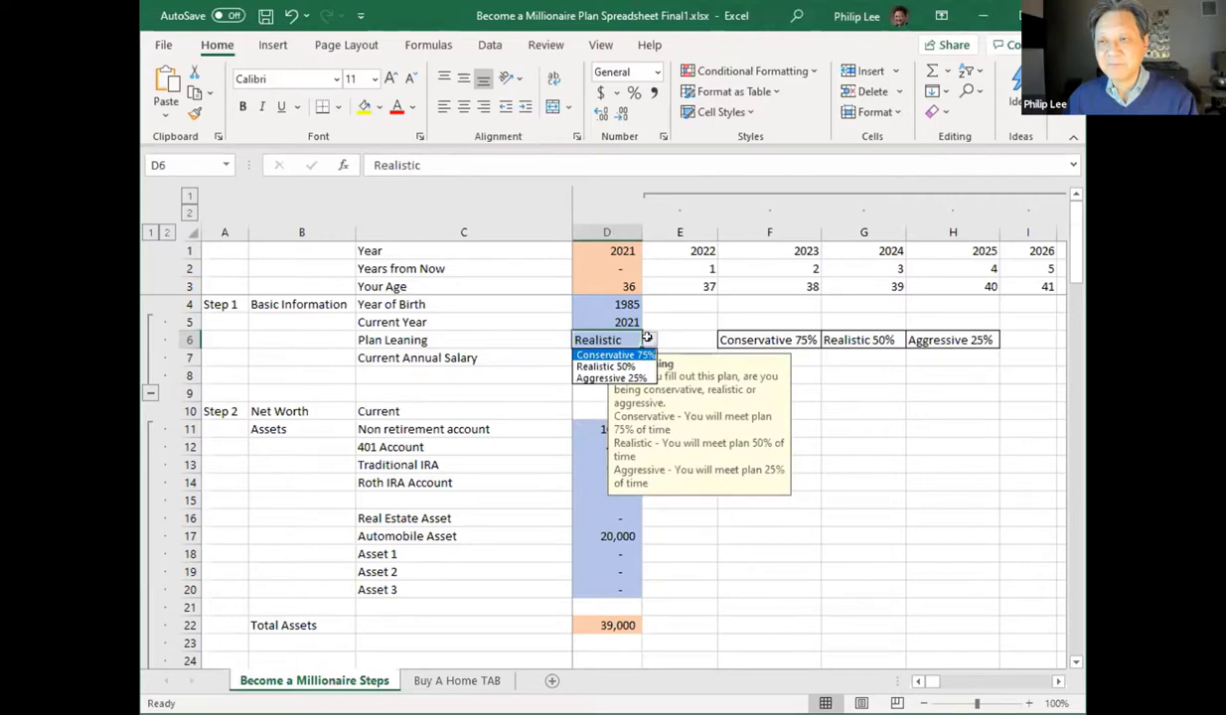
{"action": "left_click", "coordinate": [608, 366]}
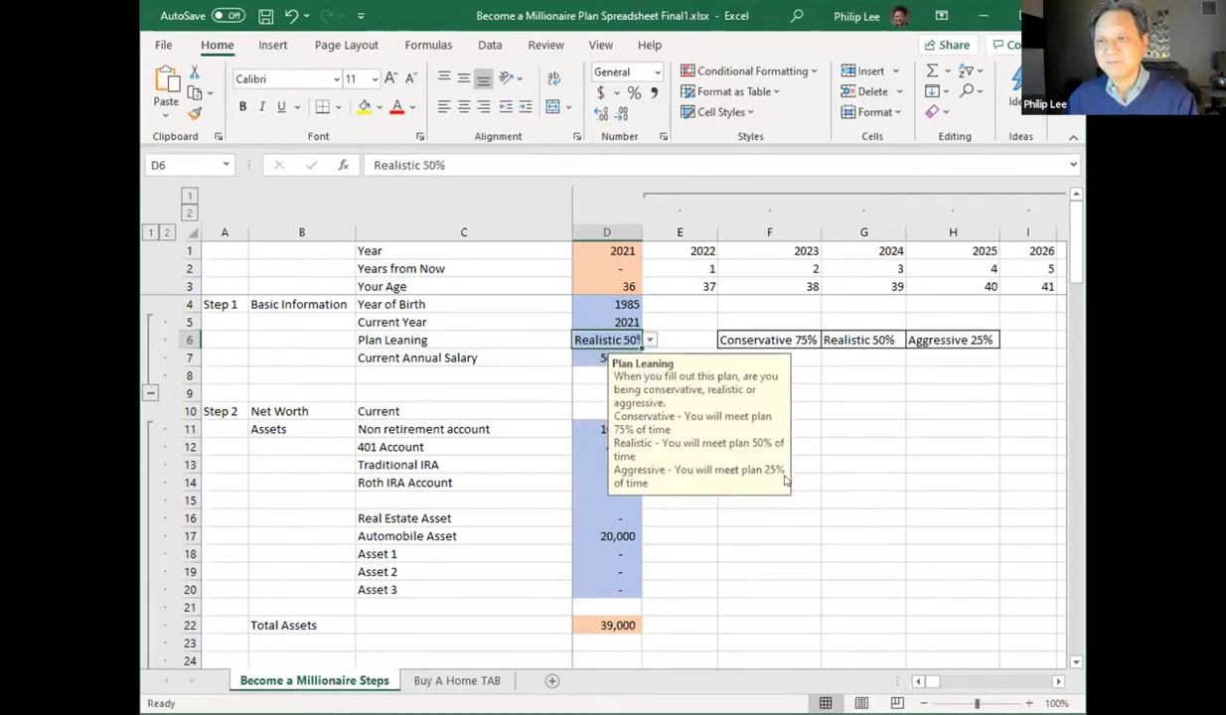
- Review the current annual salary and the asset entries in the Net Worth section, down to Total Assets
{"action": "left_click", "coordinate": [590, 354]}
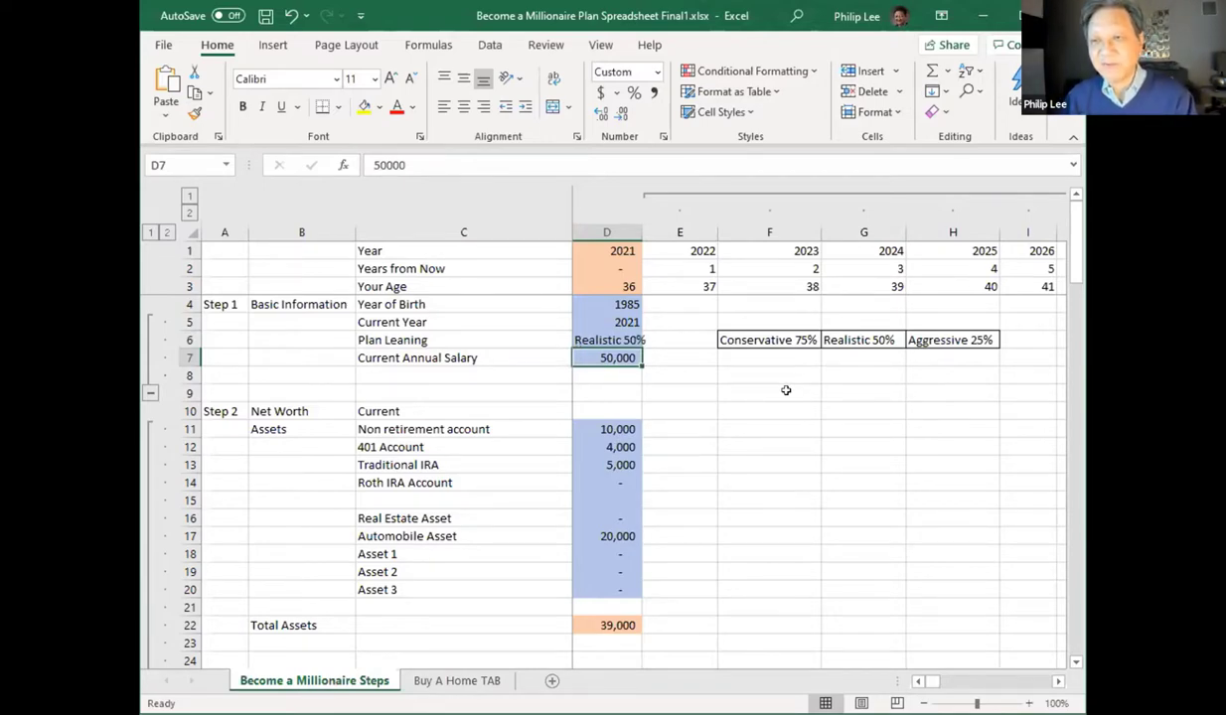
{"action": "key", "text": "Down"}
{"action": "key", "text": "Down"}
{"action": "key", "text": "Down"}
{"action": "key", "text": "Down"}
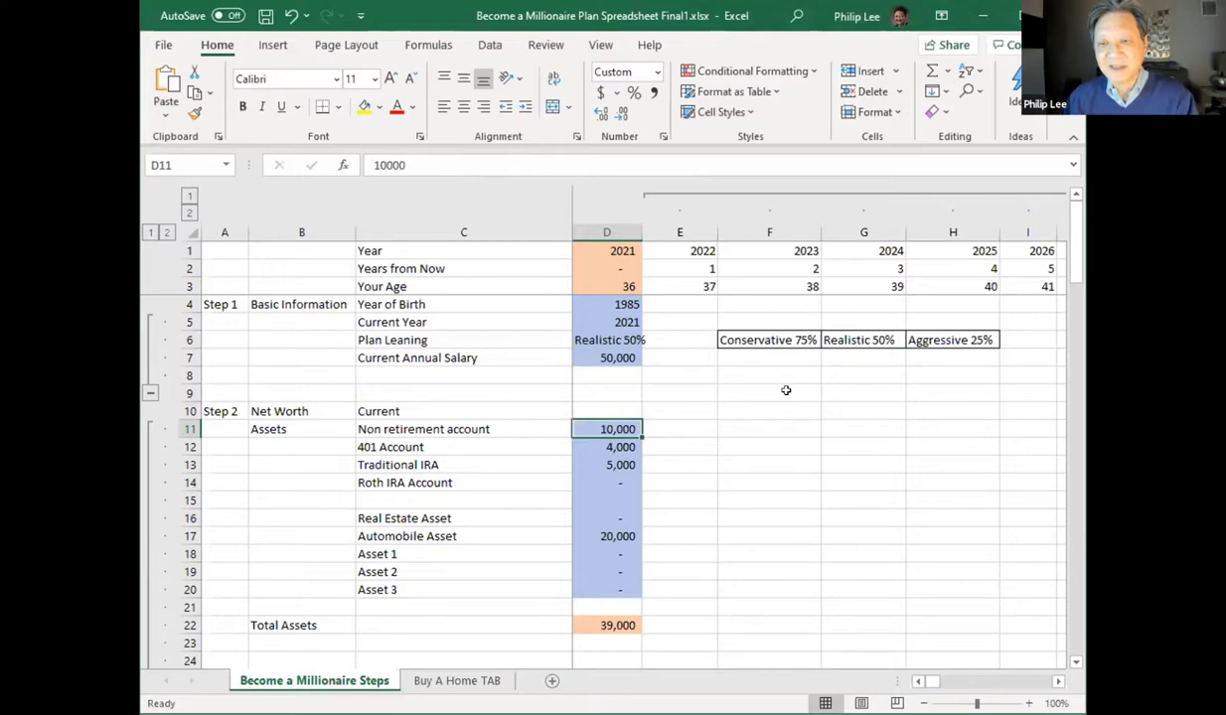
{"action": "key", "text": "Down"}
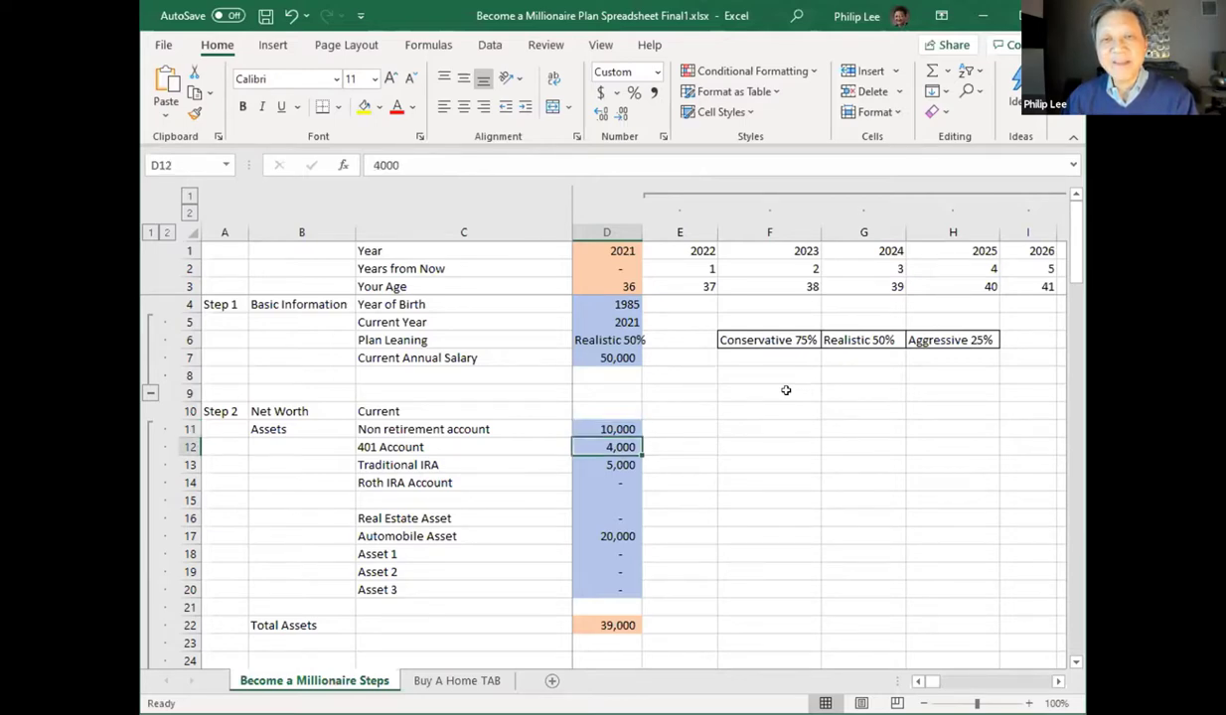
{"action": "key", "text": "Down"}
{"action": "key", "text": "Down"}
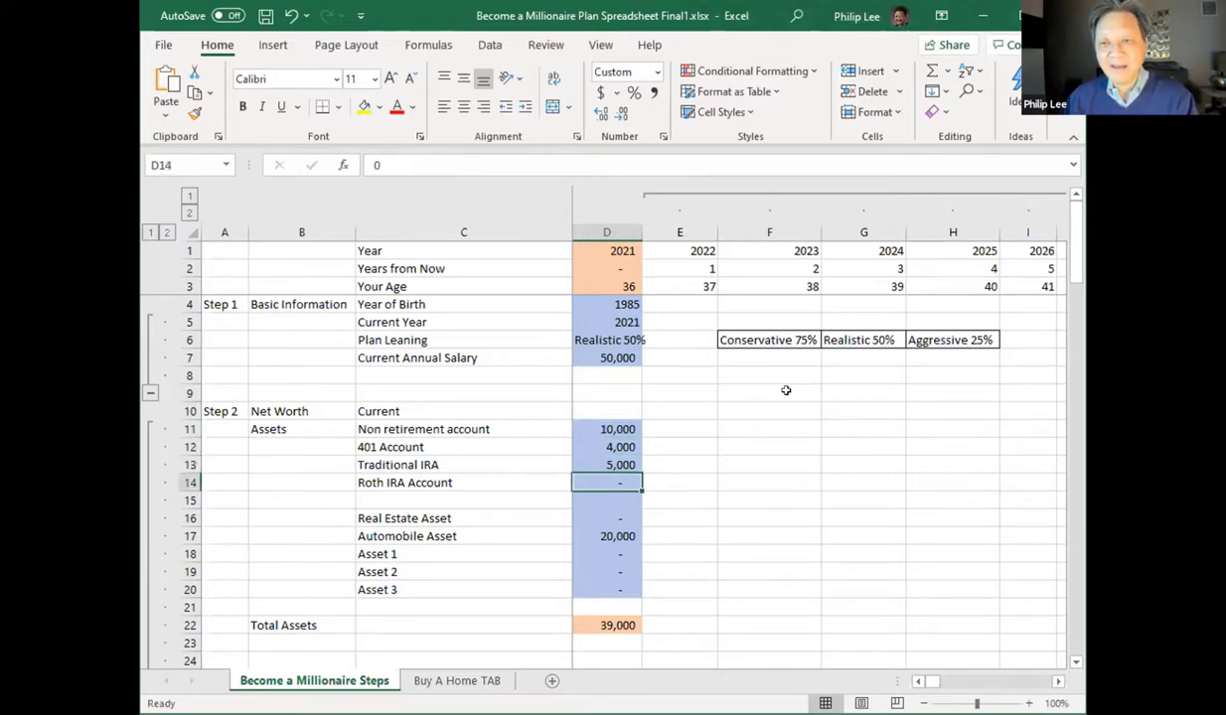
{"action": "key", "text": "Down"}
{"action": "key", "text": "Down"}
{"action": "key", "text": "Down"}
{"action": "key", "text": "Down"}
{"action": "key", "text": "Down"}
{"action": "key", "text": "Down"}
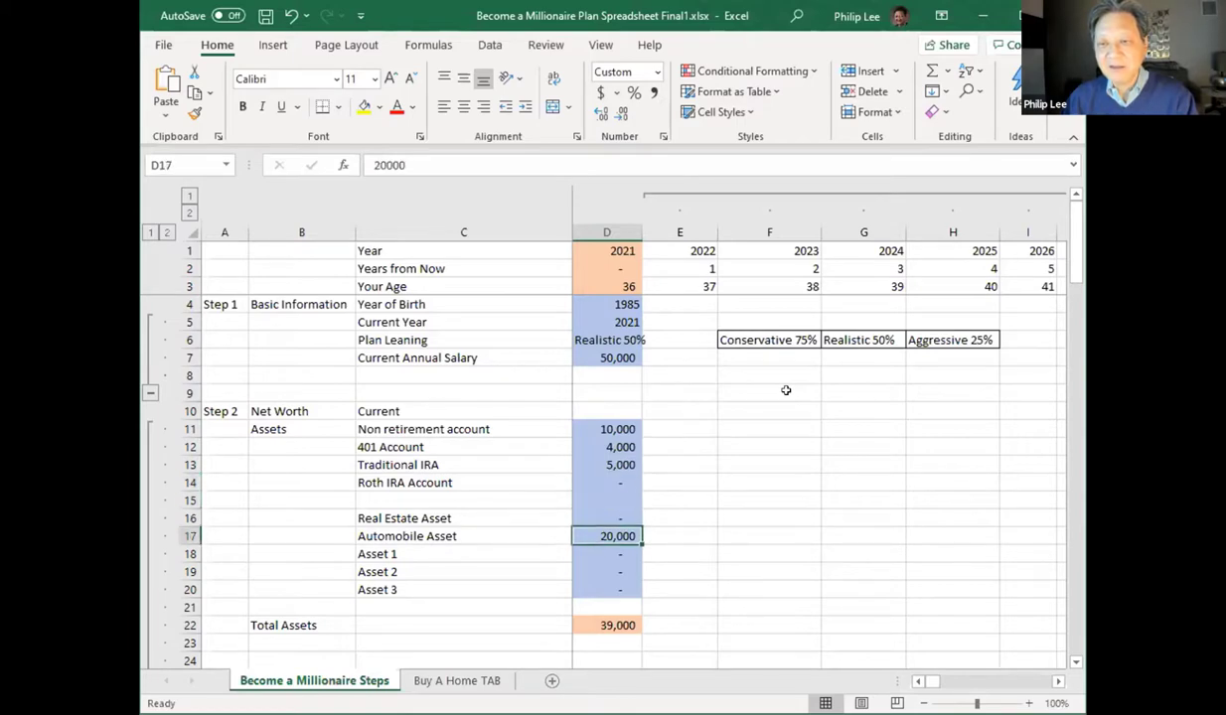
{"action": "key", "text": "Down"}
{"action": "key", "text": "Down"}
{"action": "key", "text": "Down"}
{"action": "key", "text": "Down"}
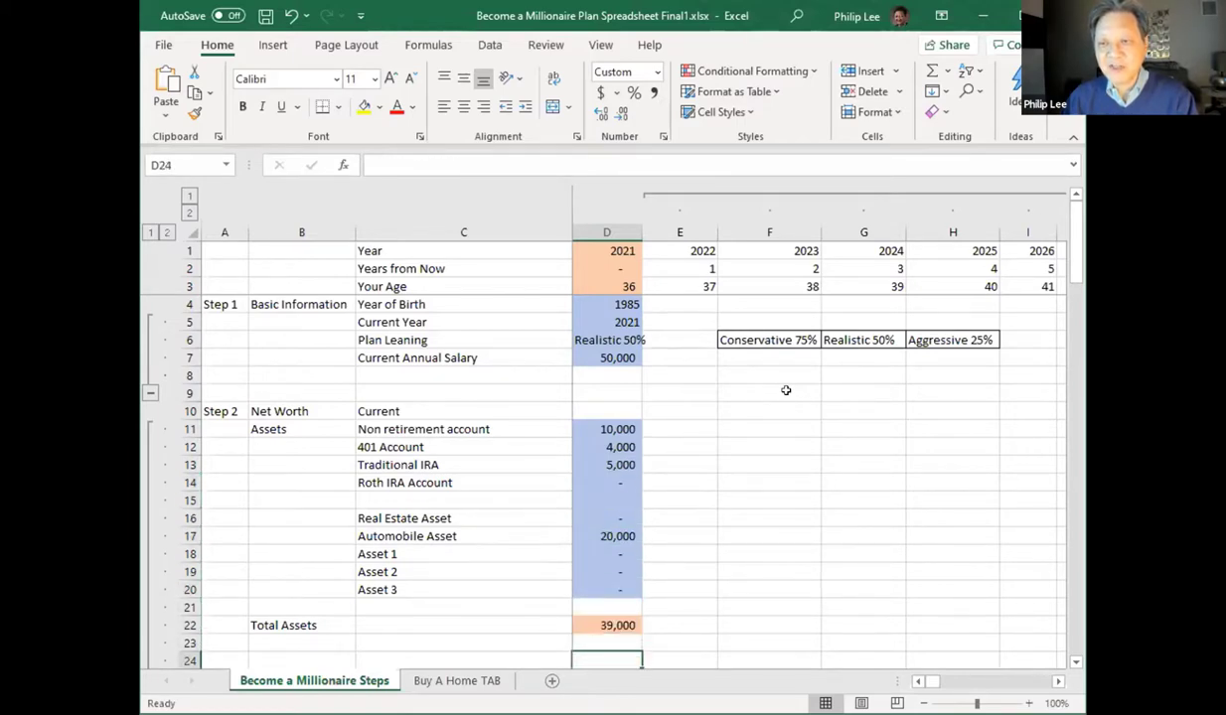
- Review the long-term and short-term debt entries under Liabilities, including mortgage, student loan, car loan and credit cards
{"action": "key", "text": "Down"}
{"action": "key", "text": "Down"}
{"action": "key", "text": "Down"}
{"action": "key", "text": "Down"}
{"action": "key", "text": "Down"}
{"action": "key", "text": "Down"}
{"action": "key", "text": "Down"}
{"action": "key", "text": "Down"}
{"action": "key", "text": "Down"}
{"action": "key", "text": "Down"}
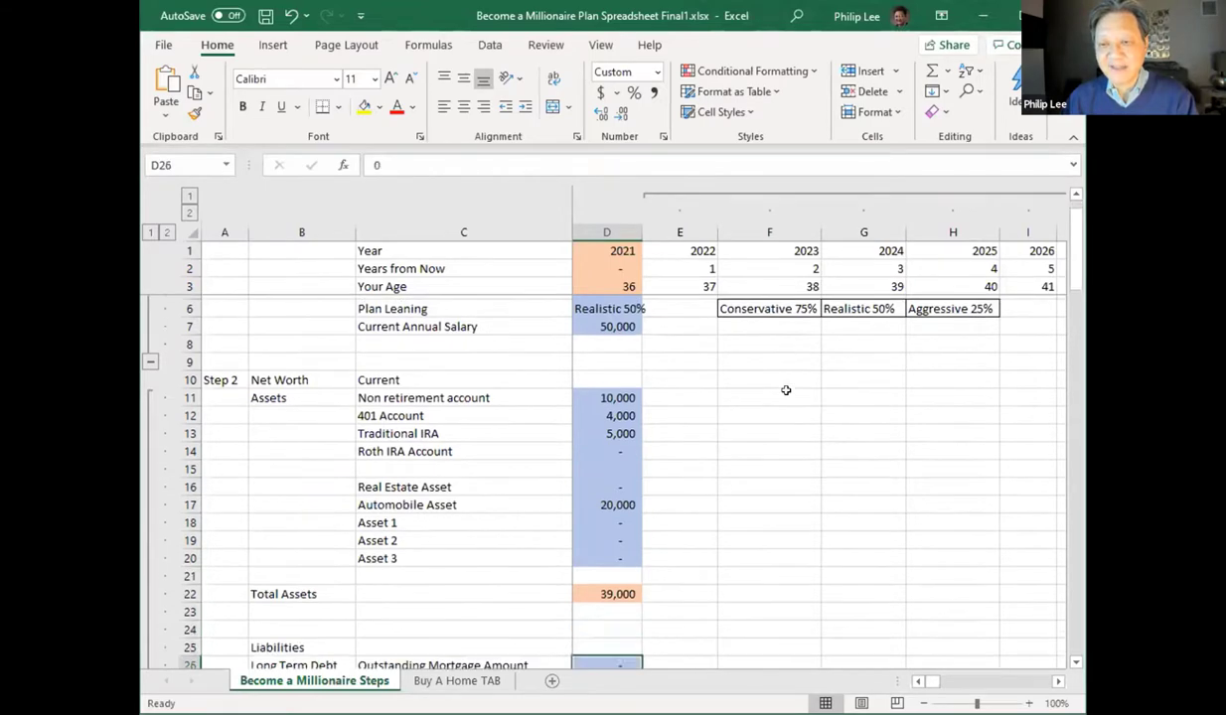
{"action": "key", "text": "Down"}
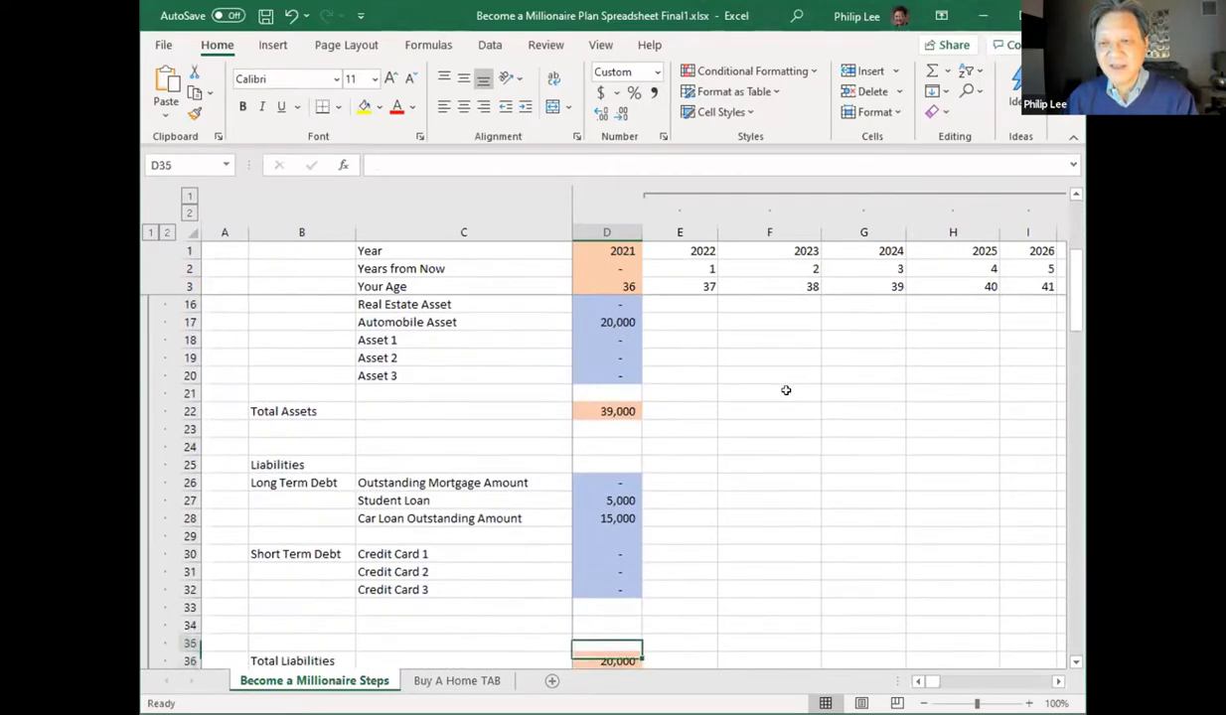
{"action": "key", "text": "Up"}
{"action": "key", "text": "Up"}
{"action": "key", "text": "Up"}
{"action": "key", "text": "Up"}
{"action": "key", "text": "Up"}
{"action": "key", "text": "Up"}
{"action": "key", "text": "Up"}
{"action": "key", "text": "Up"}
{"action": "key", "text": "Up"}
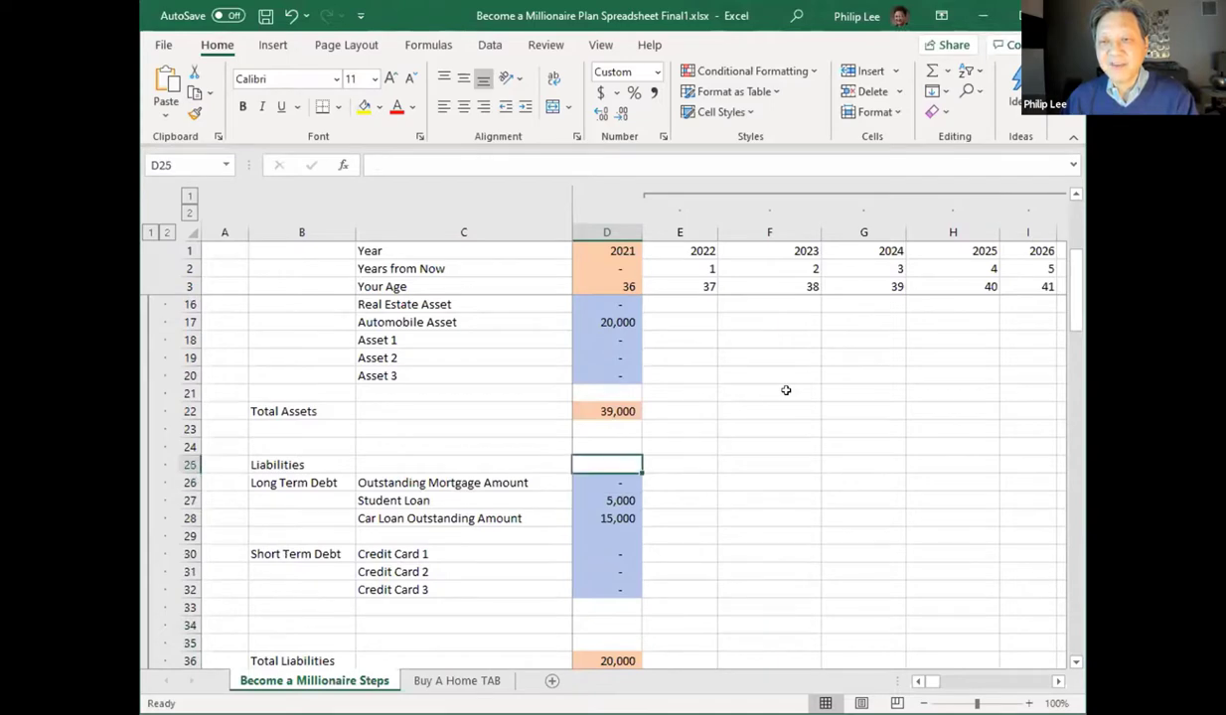
{"action": "key", "text": "Down"}
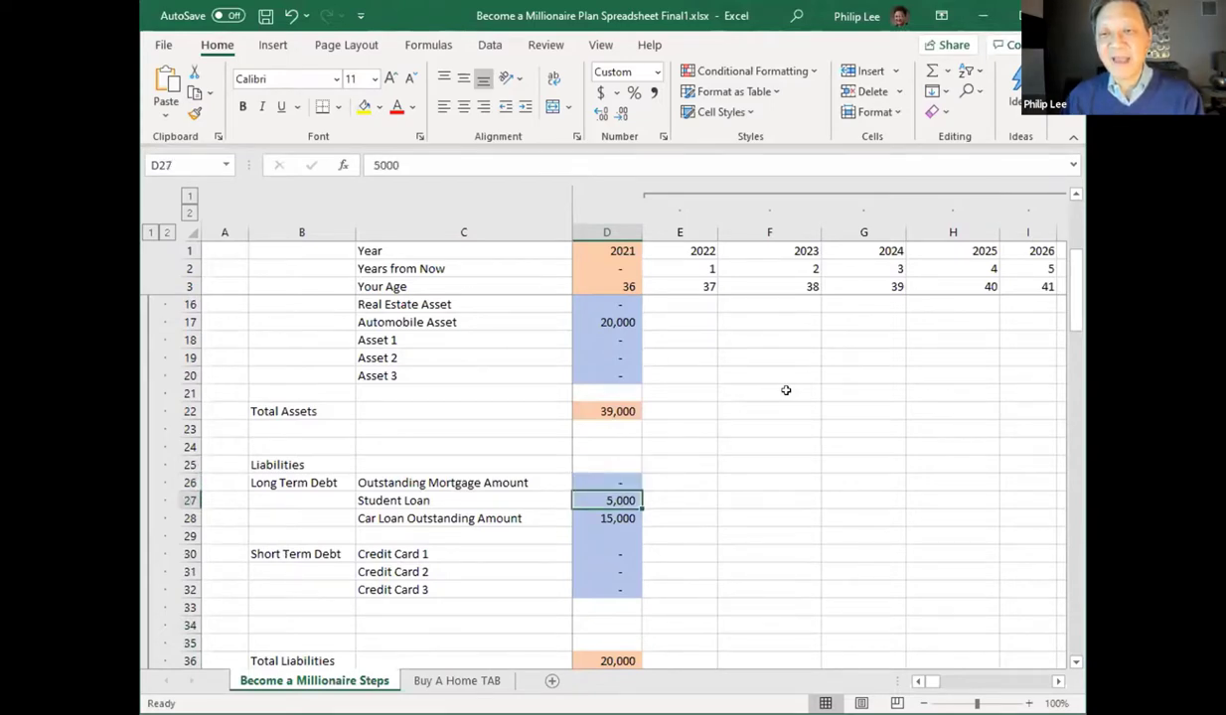
{"action": "key", "text": "Down"}
{"action": "key", "text": "Down"}
{"action": "key", "text": "Down"}
{"action": "key", "text": "Down"}
{"action": "key", "text": "Down"}
{"action": "key", "text": "Down"}
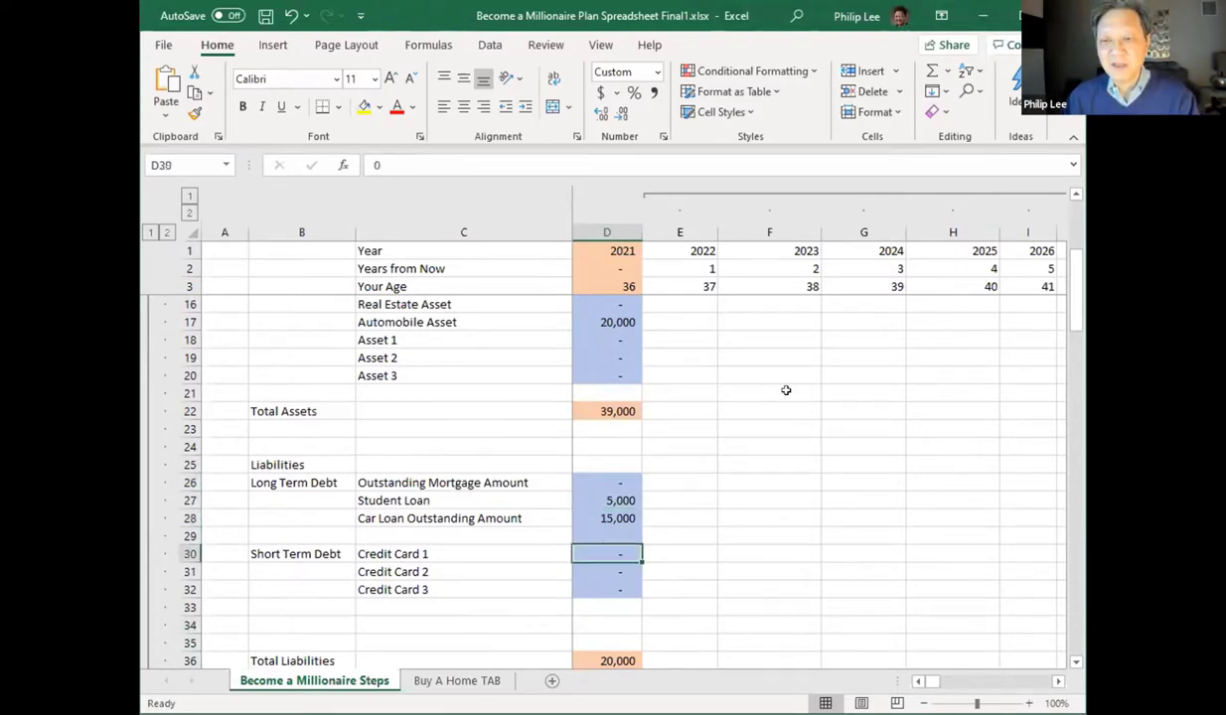
{"action": "key", "text": "Up"}
{"action": "key", "text": "Up"}
{"action": "key", "text": "Up"}
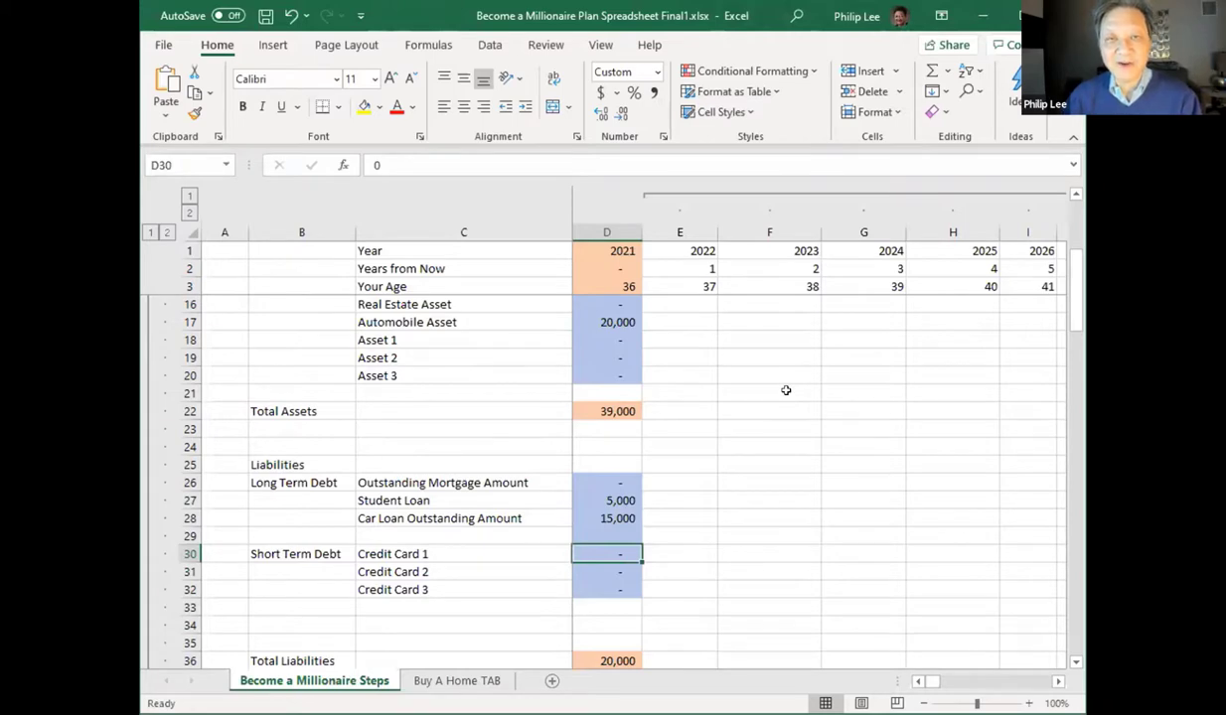
- Examine the Total Liabilities and Networth formulas, continuing to the home ownership question under ACE Strategies
{"action": "key", "text": "Down"}
{"action": "key", "text": "Down"}
{"action": "key", "text": "Down"}
{"action": "key", "text": "Down"}
{"action": "key", "text": "Down"}
{"action": "key", "text": "Down"}
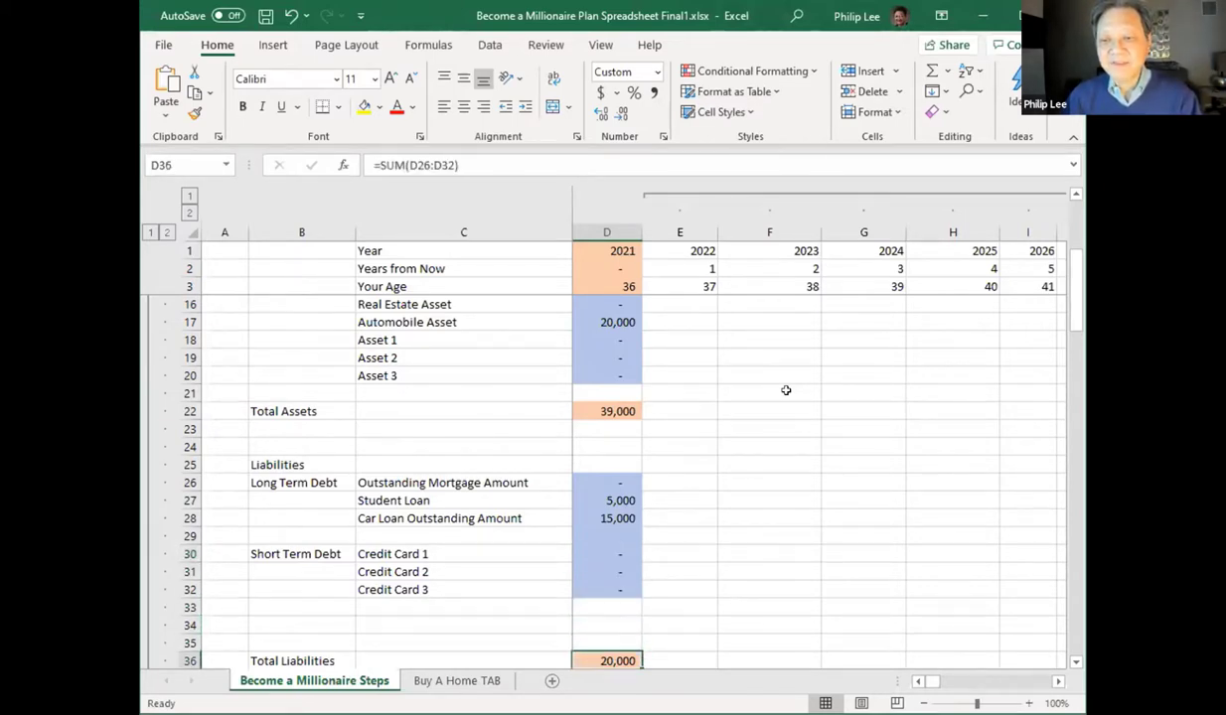
{"action": "key", "text": "Down"}
{"action": "key", "text": "Down"}
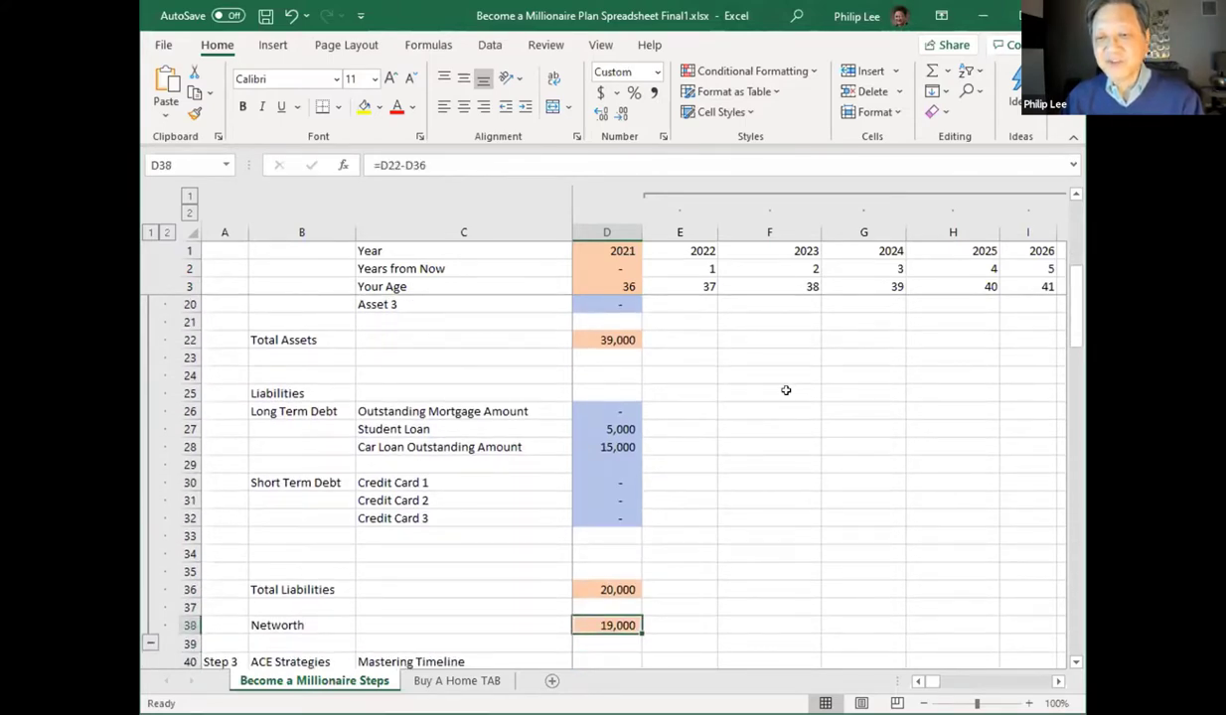
{"action": "key", "text": "Down"}
{"action": "key", "text": "Down"}
{"action": "key", "text": "Down"}
{"action": "key", "text": "Down"}
{"action": "key", "text": "Down"}
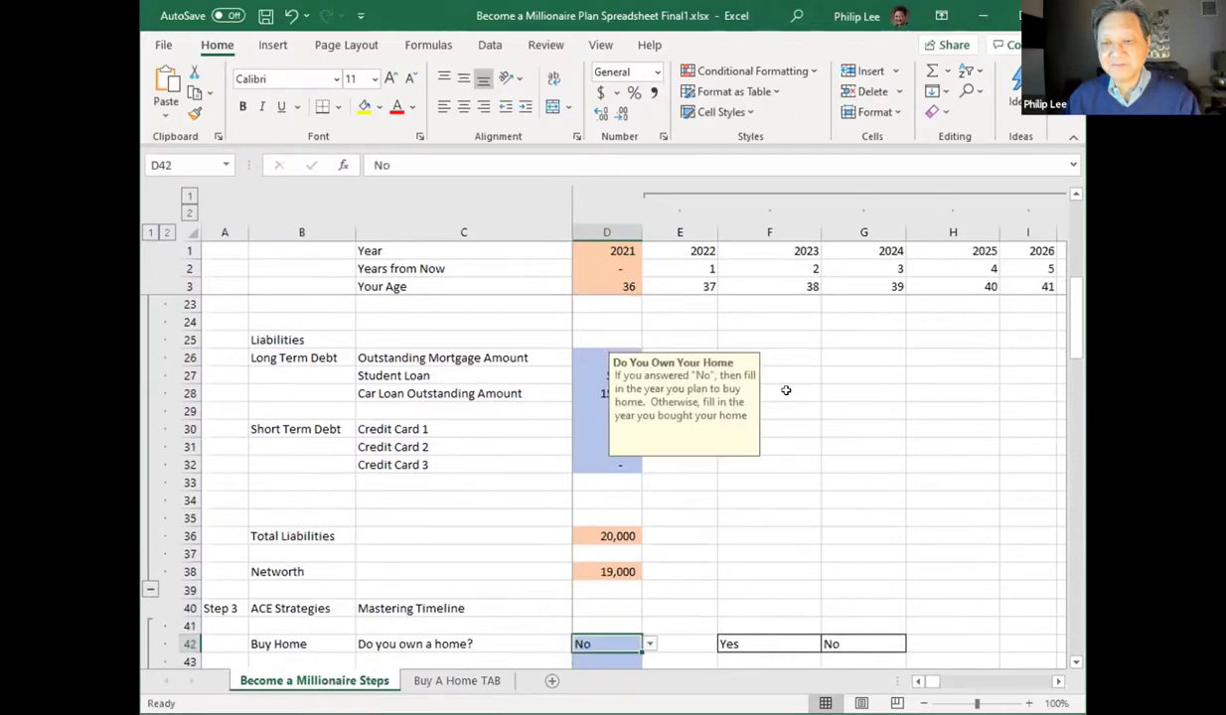
- Look back over the liabilities and assets up to the start of the Net Worth section
{"action": "key", "text": "Up"}
{"action": "key", "text": "Up"}
{"action": "key", "text": "Up"}
{"action": "key", "text": "Up"}
{"action": "key", "text": "Up"}
{"action": "key", "text": "Up"}
{"action": "key", "text": "Up"}
{"action": "key", "text": "Up"}
{"action": "key", "text": "Up"}
{"action": "key", "text": "Up"}
{"action": "key", "text": "Up"}
{"action": "key", "text": "Up"}
{"action": "key", "text": "Up"}
{"action": "key", "text": "Up"}
{"action": "key", "text": "Up"}
{"action": "key", "text": "Up"}
{"action": "key", "text": "Up"}
{"action": "key", "text": "Up"}
{"action": "key", "text": "Up"}
{"action": "key", "text": "Up"}
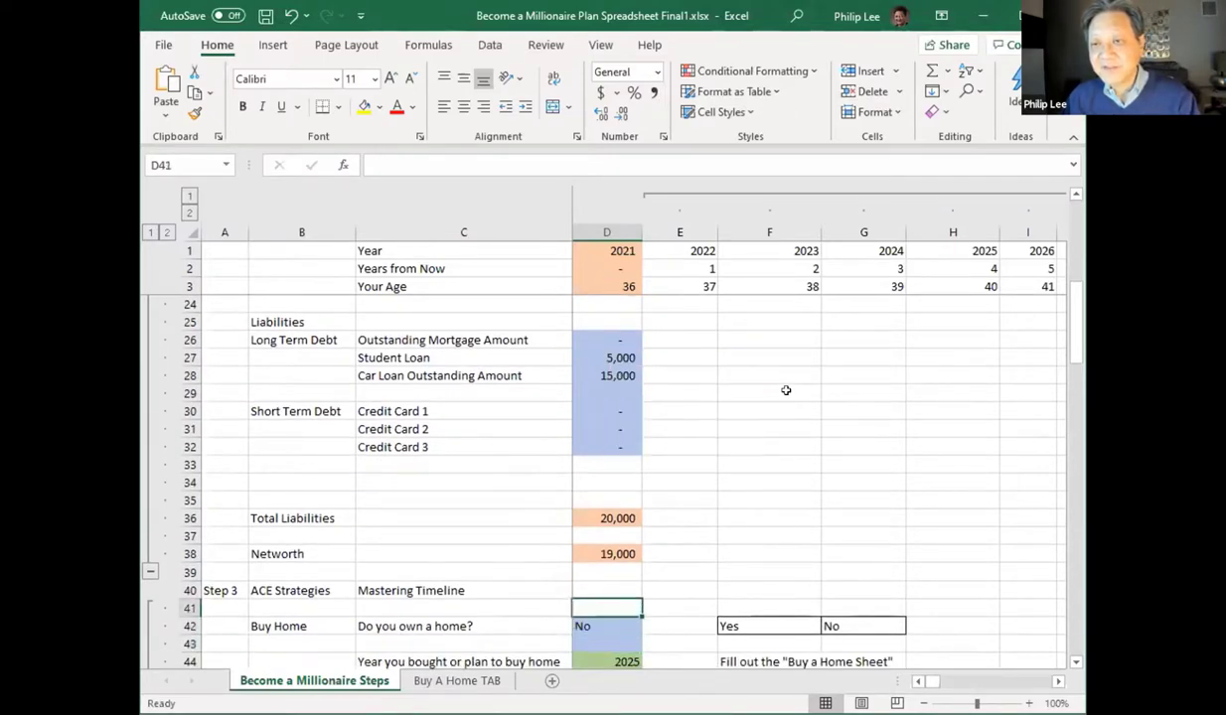
{"action": "key", "text": "Up"}
{"action": "key", "text": "Up"}
{"action": "key", "text": "Up"}
{"action": "key", "text": "Up"}
{"action": "key", "text": "Up"}
{"action": "key", "text": "Up"}
{"action": "key", "text": "Up"}
{"action": "key", "text": "Up"}
{"action": "key", "text": "Up"}
{"action": "key", "text": "Up"}
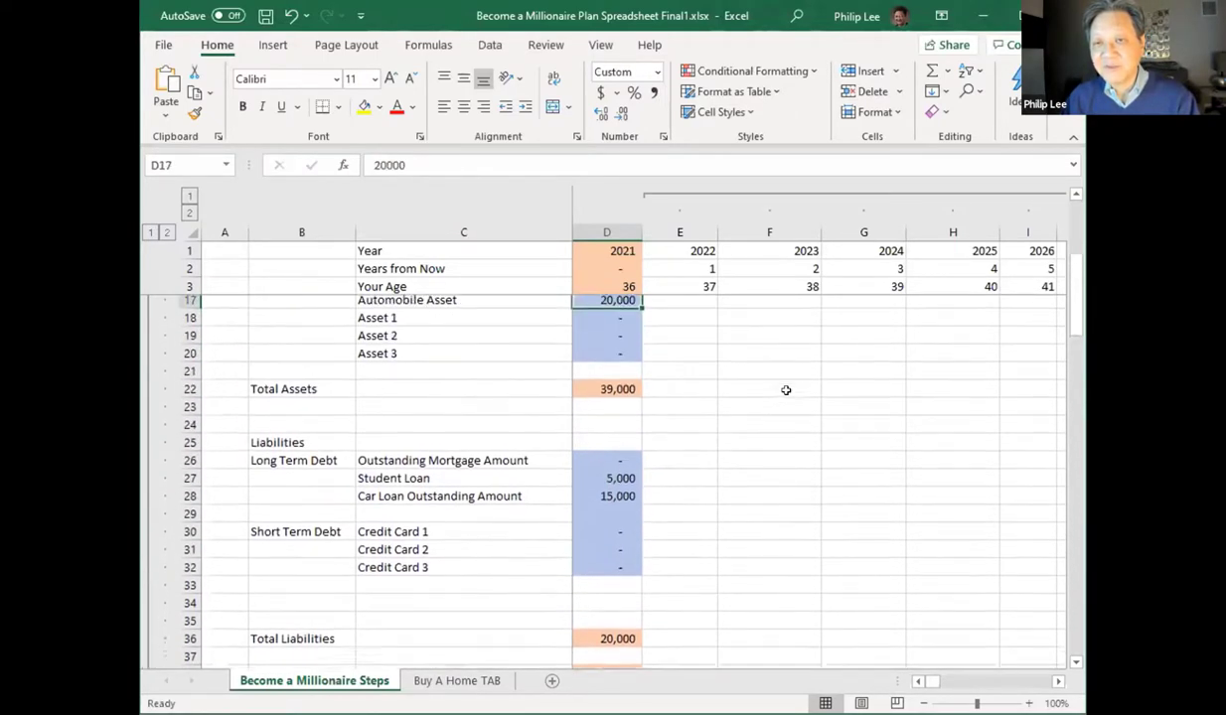
{"action": "key", "text": "Up"}
{"action": "key", "text": "Up"}
{"action": "key", "text": "Up"}
{"action": "key", "text": "Up"}
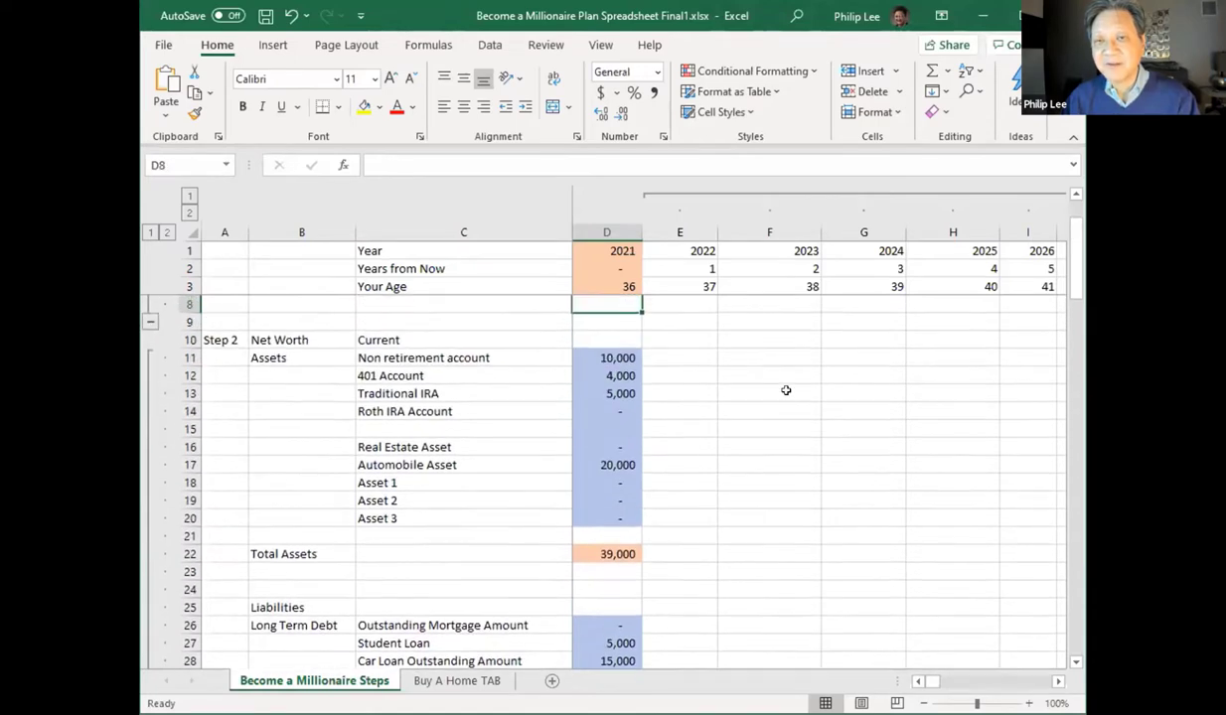
- Collapse all column and row groups to the first outline level and go through the Step 1 to Step 3 headings
{"action": "left_click", "coordinate": [189, 197]}
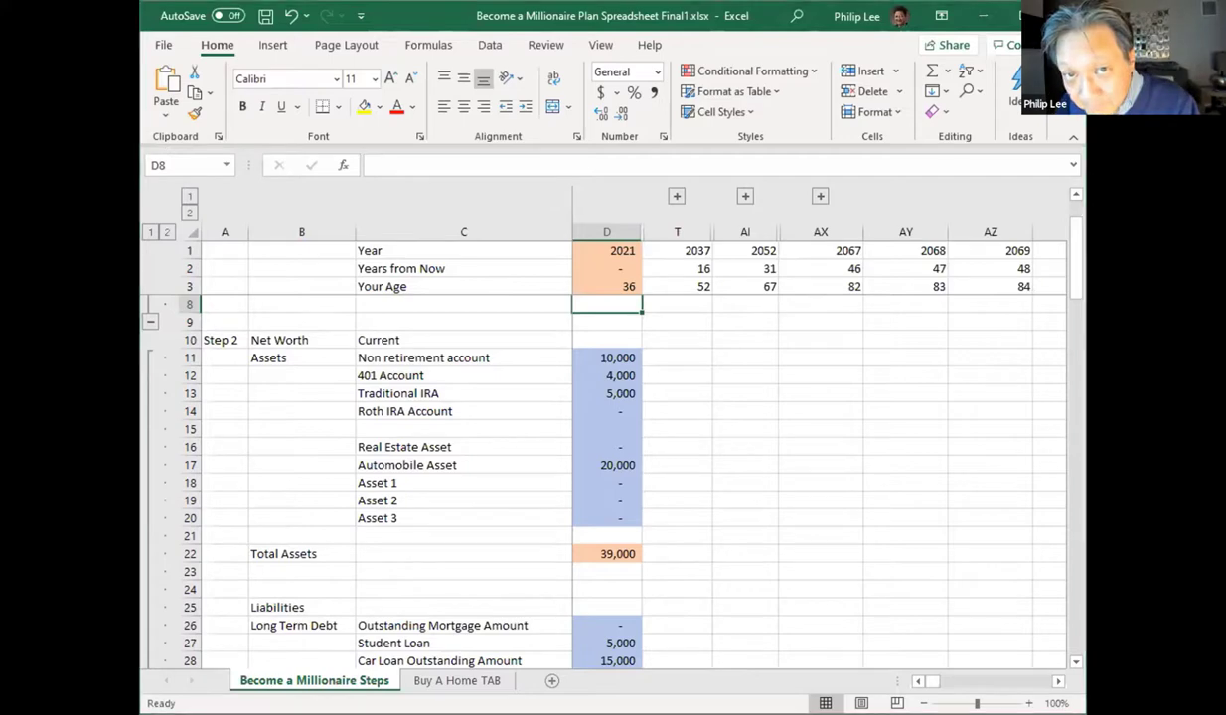
{"action": "left_click", "coordinate": [151, 233]}
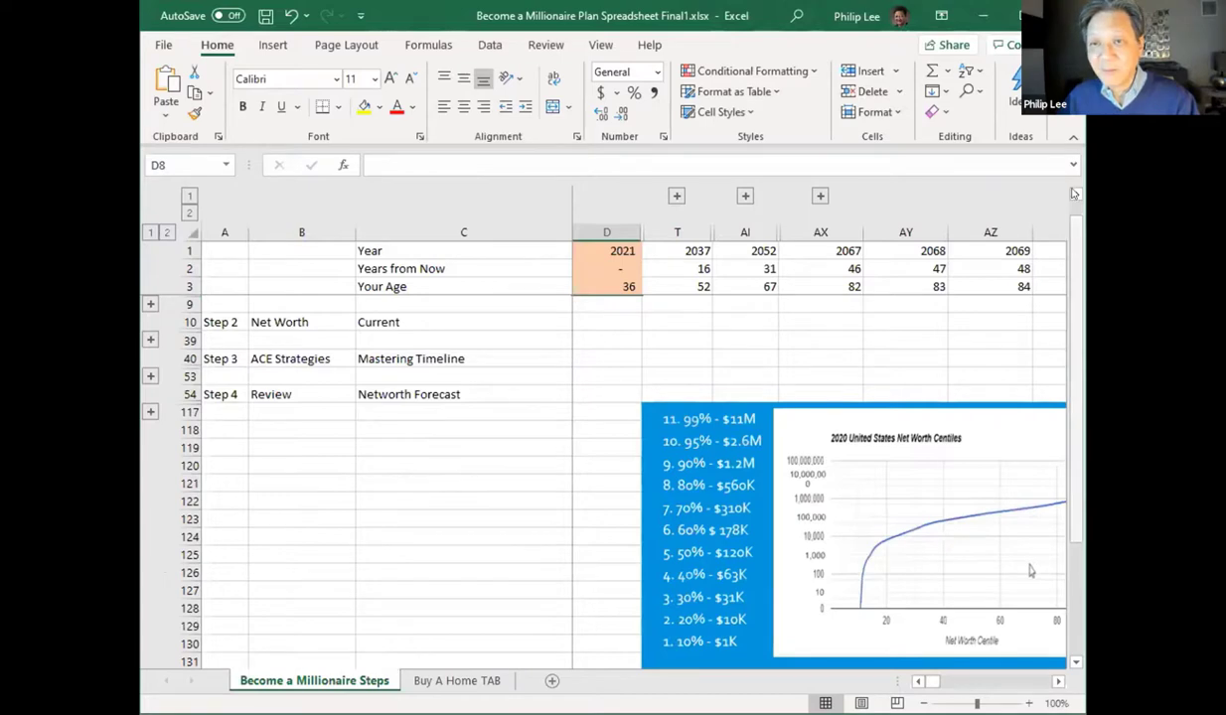
{"action": "left_click", "coordinate": [328, 304]}
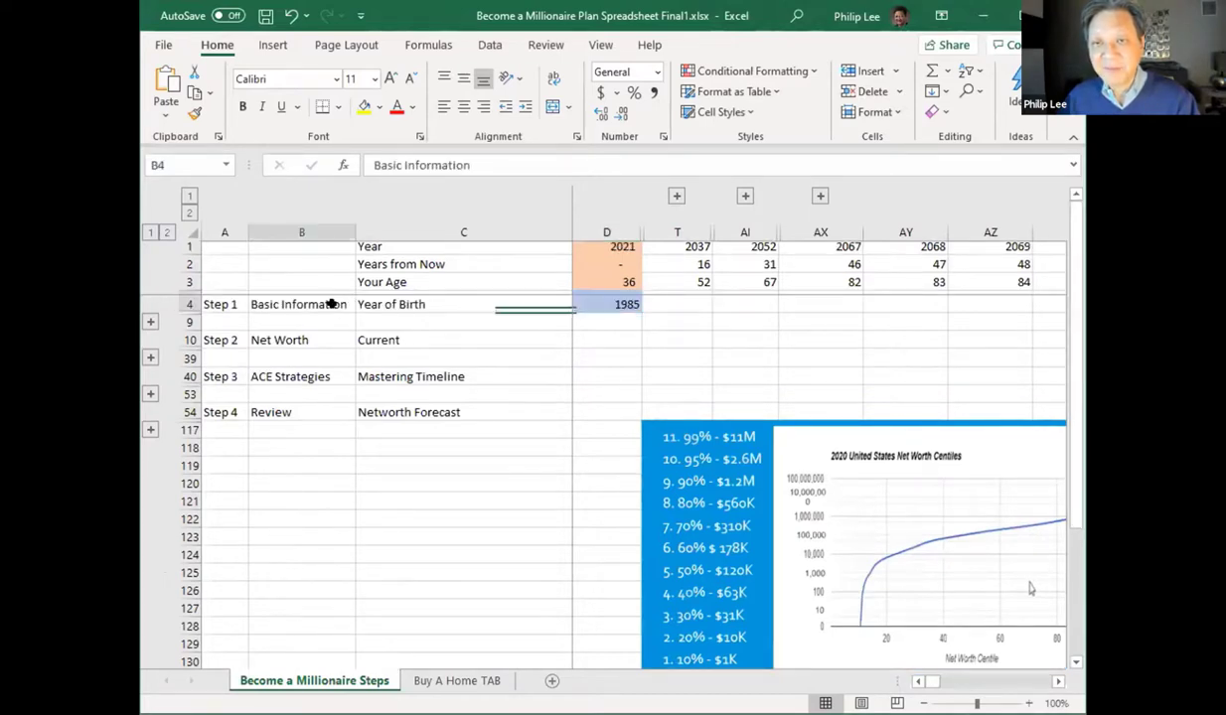
{"action": "left_click", "coordinate": [326, 338]}
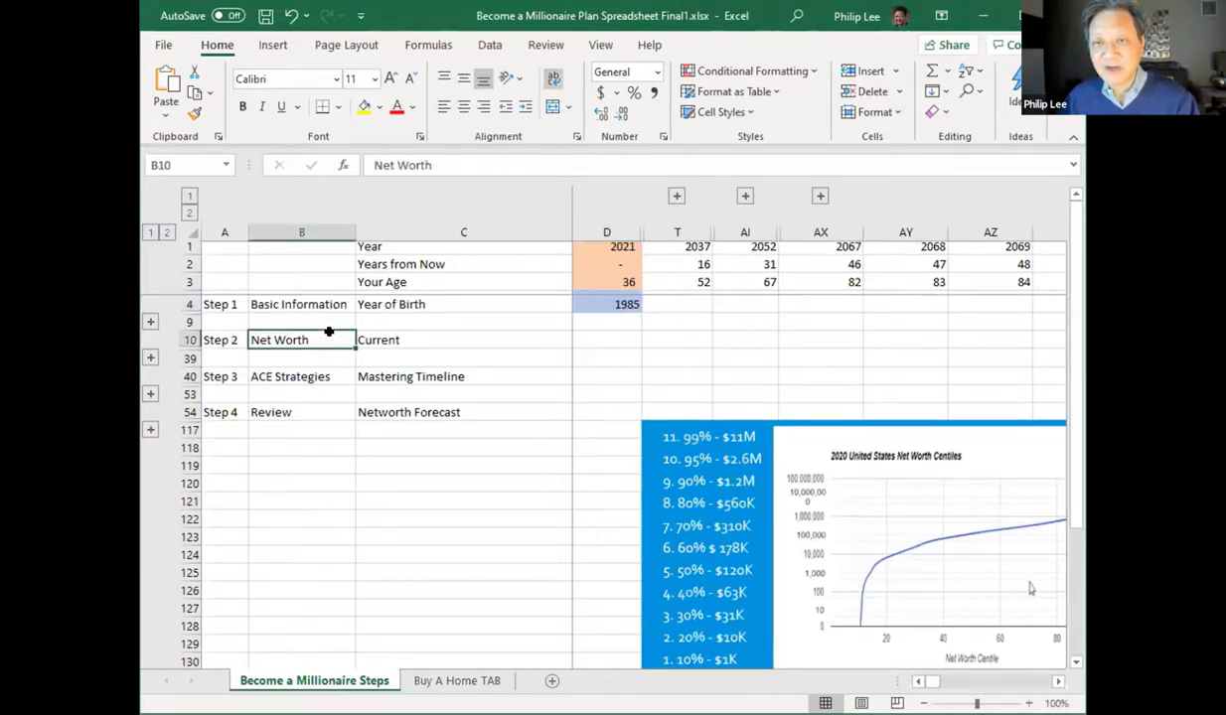
{"action": "left_click", "coordinate": [310, 376]}
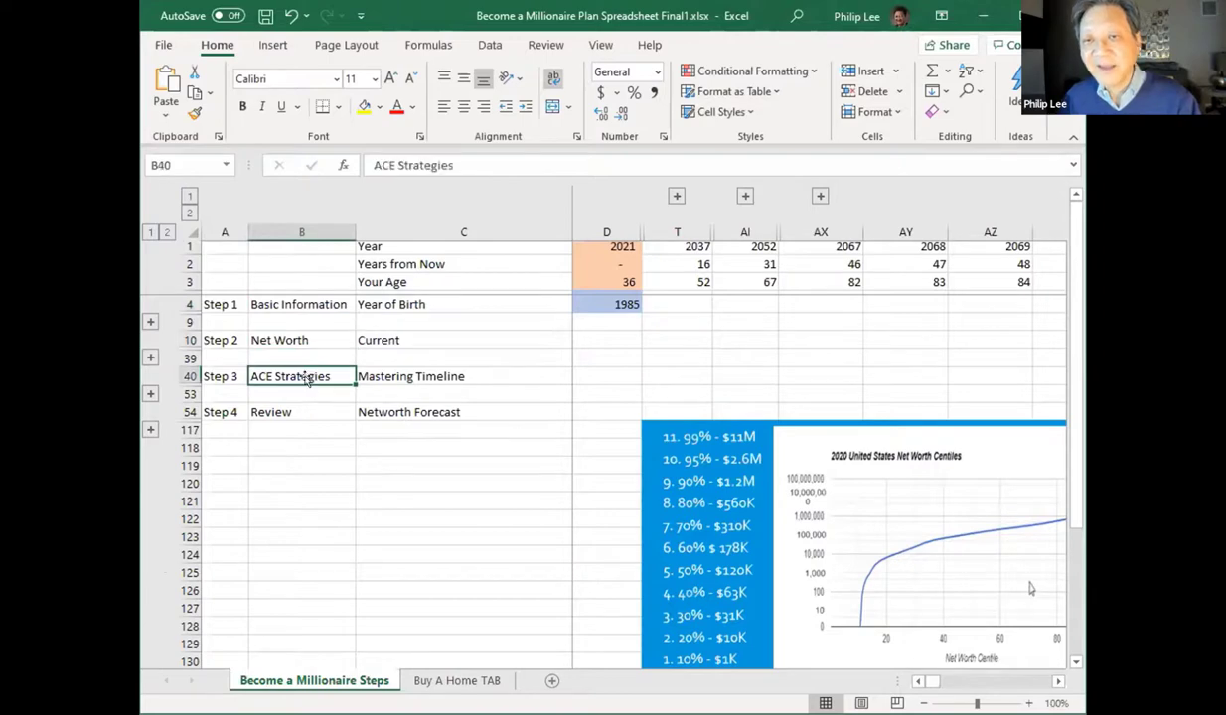
- Expand the Step 3 ACE Strategies rows and review the home ownership question and the home purchase year entry
{"action": "left_click", "coordinate": [150, 395]}
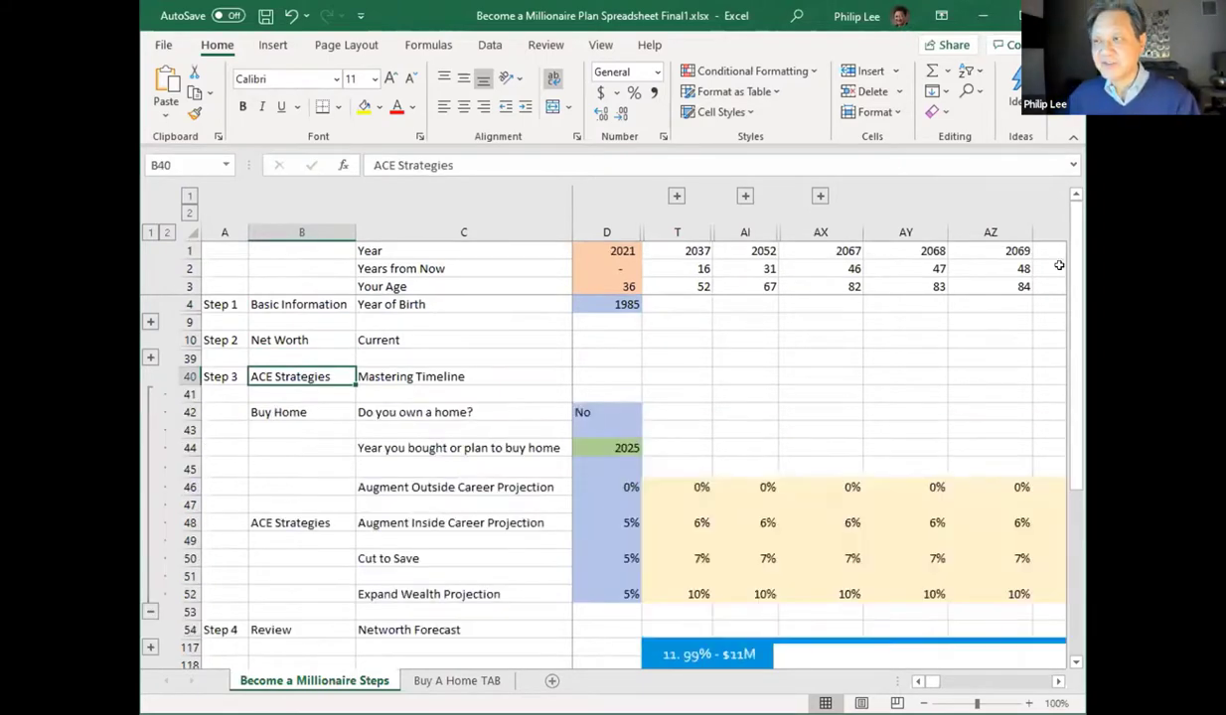
{"action": "left_click_drag", "start_coordinate": [1073, 267], "coordinate": [1074, 275]}
{"action": "left_click", "coordinate": [585, 358]}
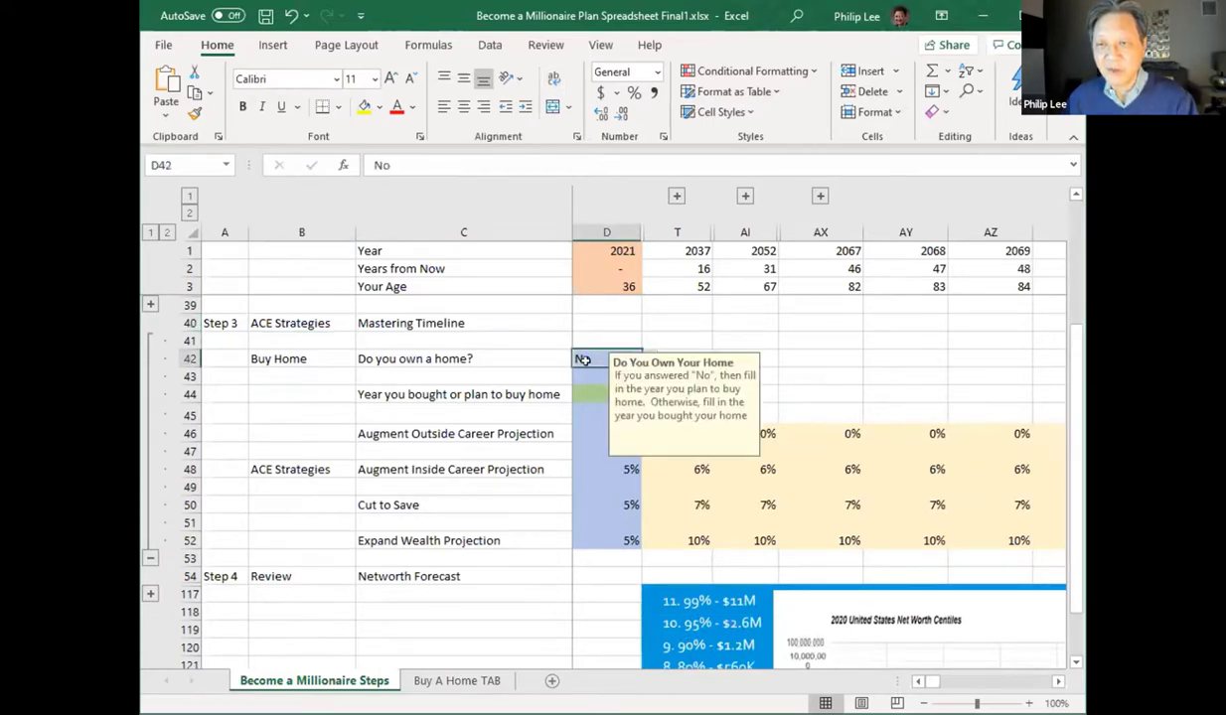
{"action": "left_click", "coordinate": [587, 392]}
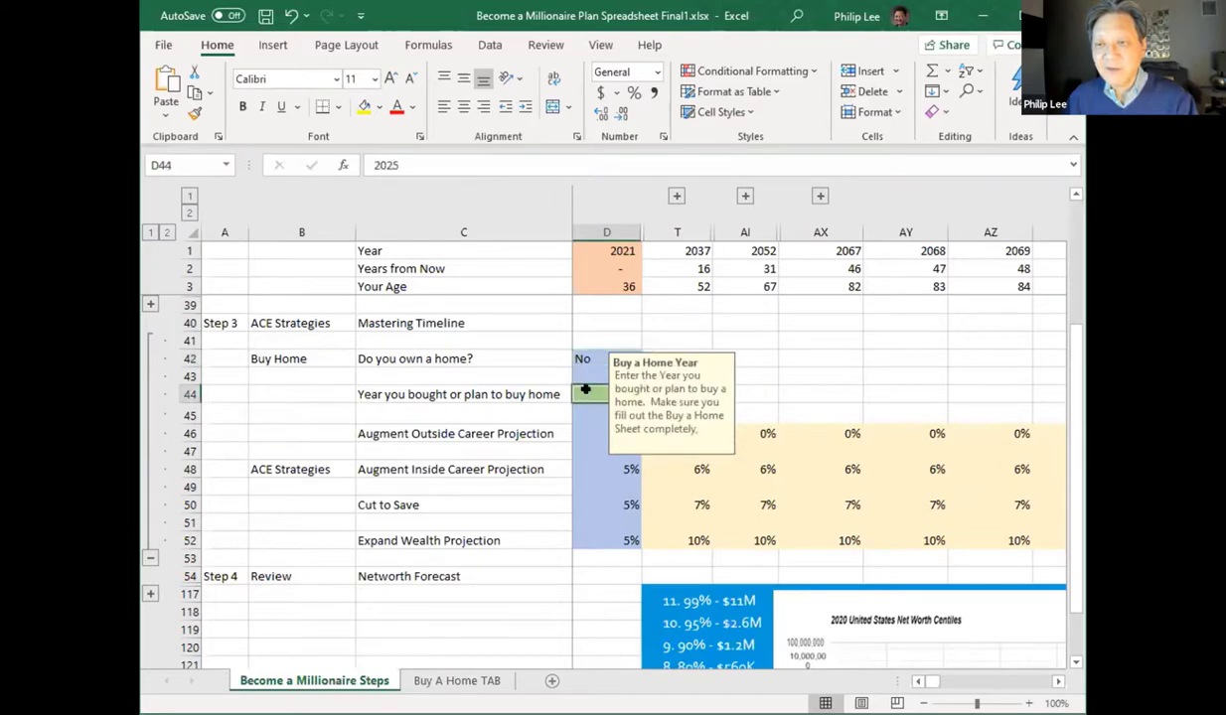
{"action": "left_click", "coordinate": [735, 356]}
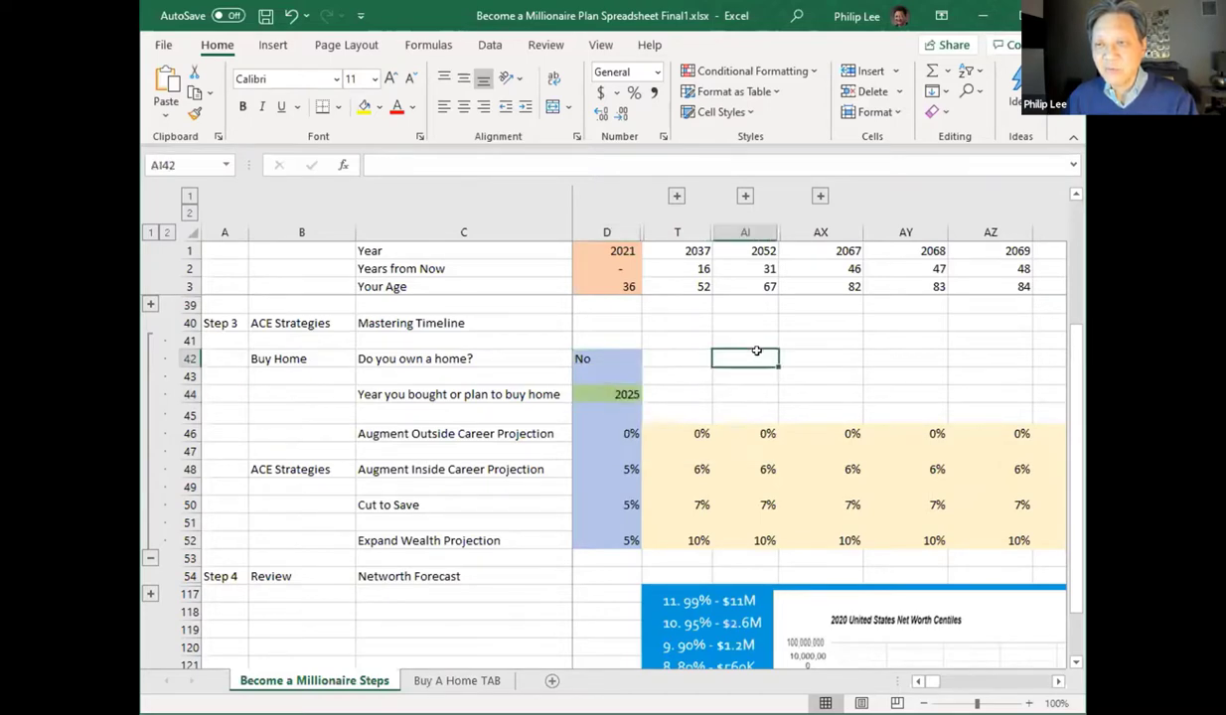
{"action": "left_click", "coordinate": [631, 394]}
{"action": "left_click", "coordinate": [756, 375]}
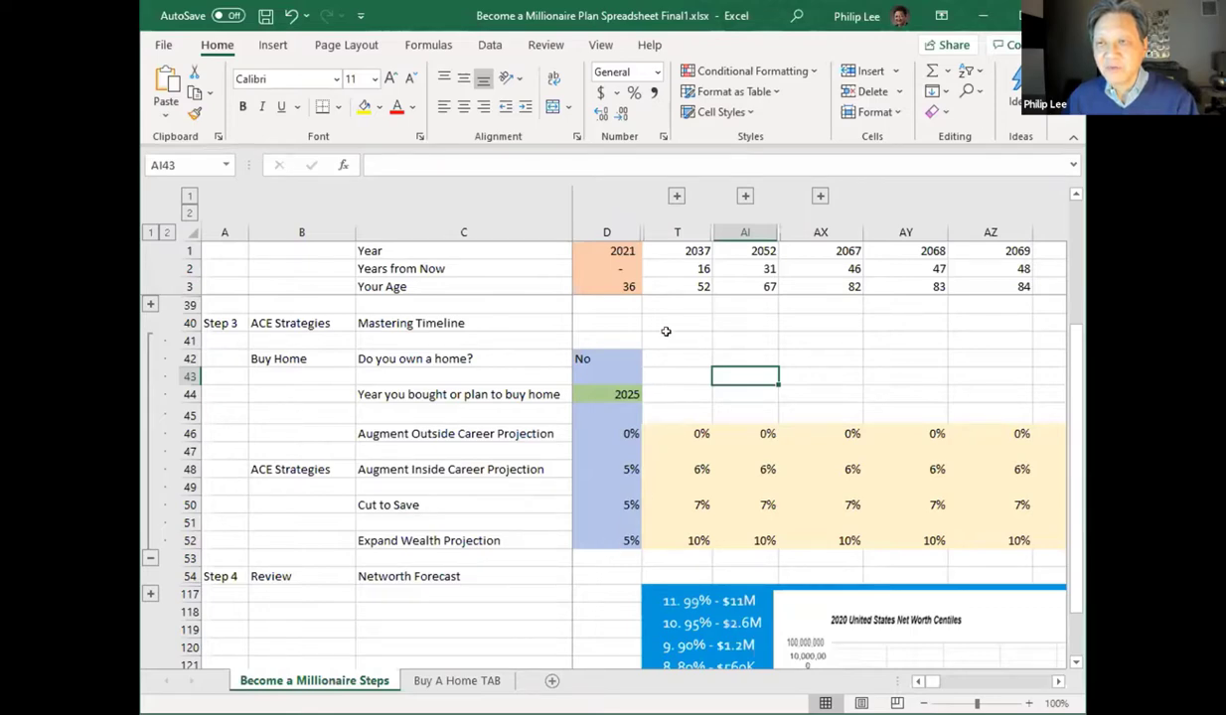
- Expand the grouped year columns for 2022 to 2036 and return to the beginning of the purchase year row
{"action": "left_click", "coordinate": [675, 197]}
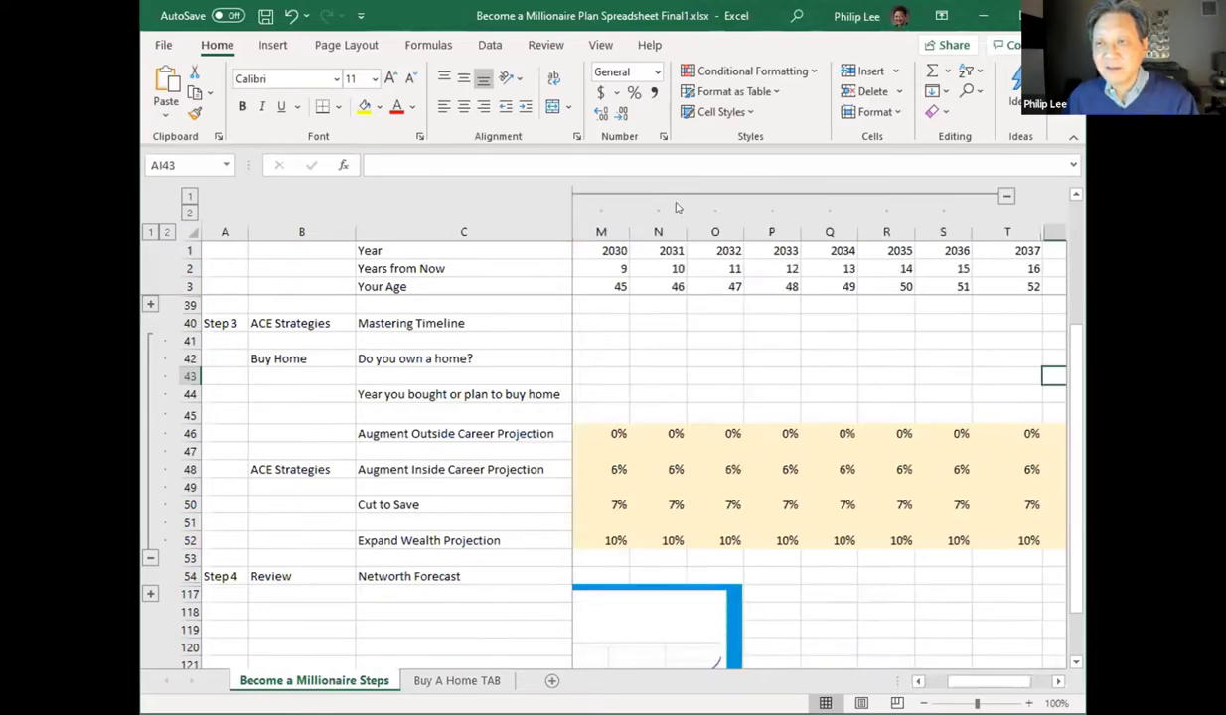
{"action": "key", "text": "Left"}
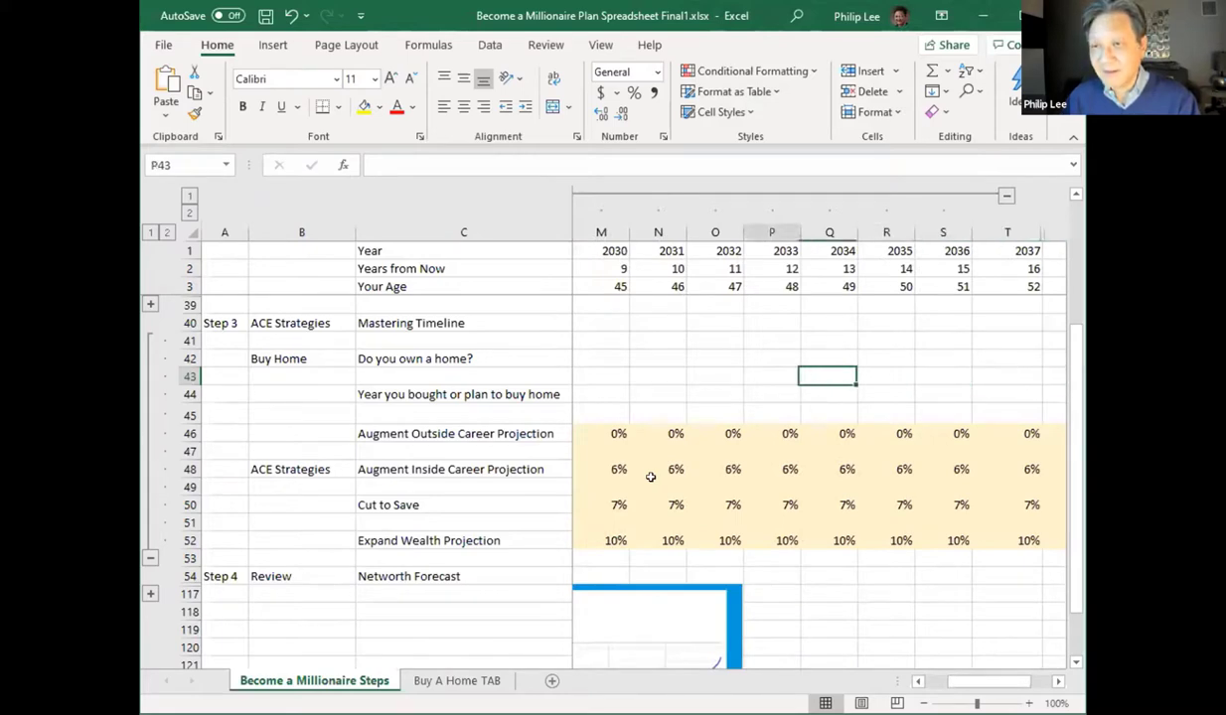
{"action": "key", "text": "Home"}
{"action": "key", "text": "Down"}
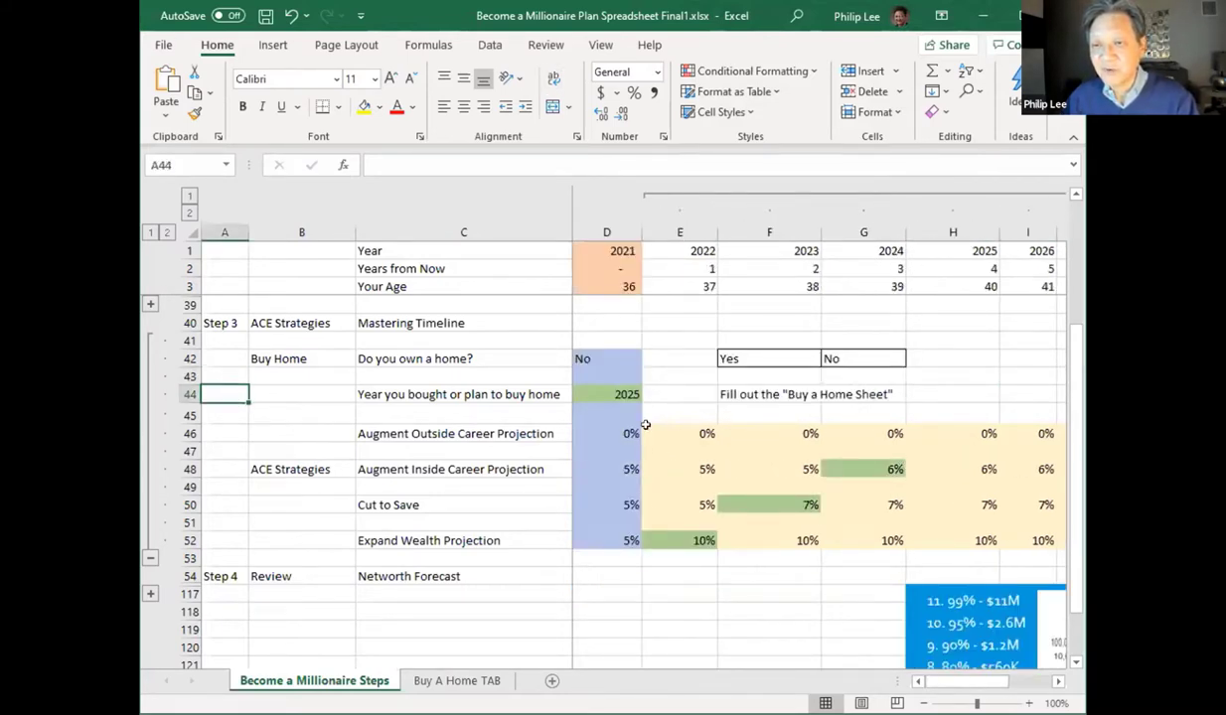
- Examine the Augment Outside Career, Augment Inside Career, Cut to Save and Expand Wealth projections for the early years
{"action": "left_click", "coordinate": [628, 433]}
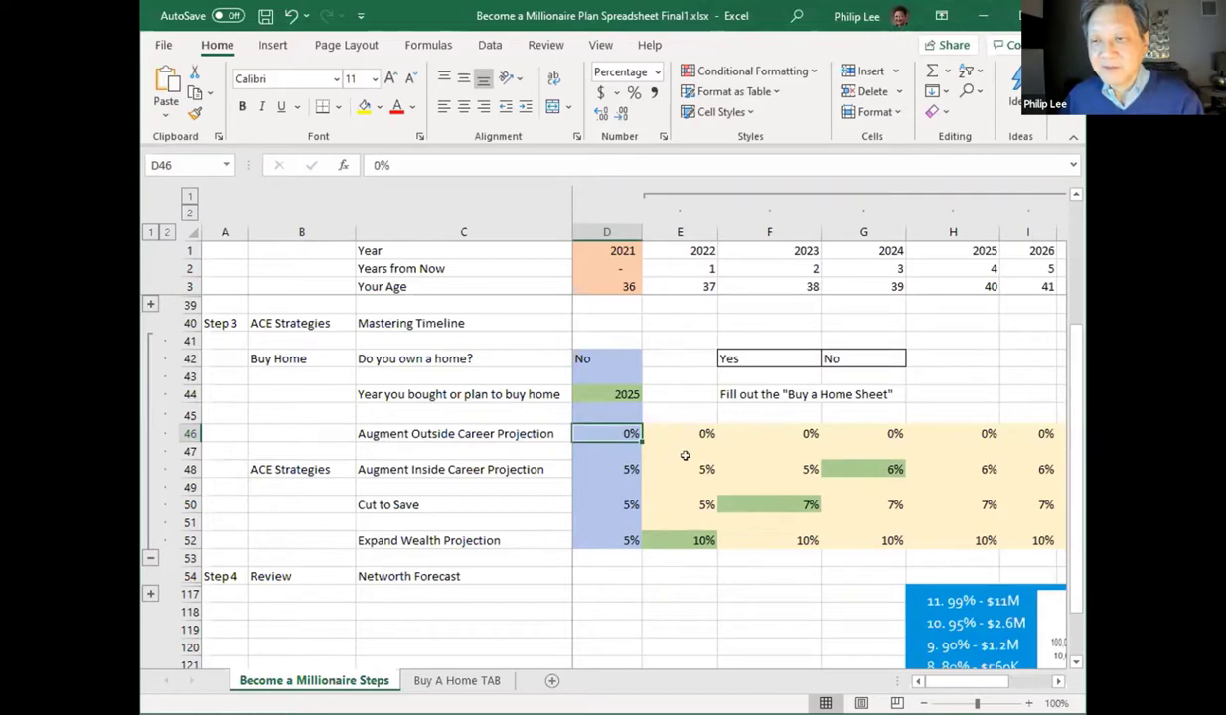
{"action": "left_click", "coordinate": [832, 466]}
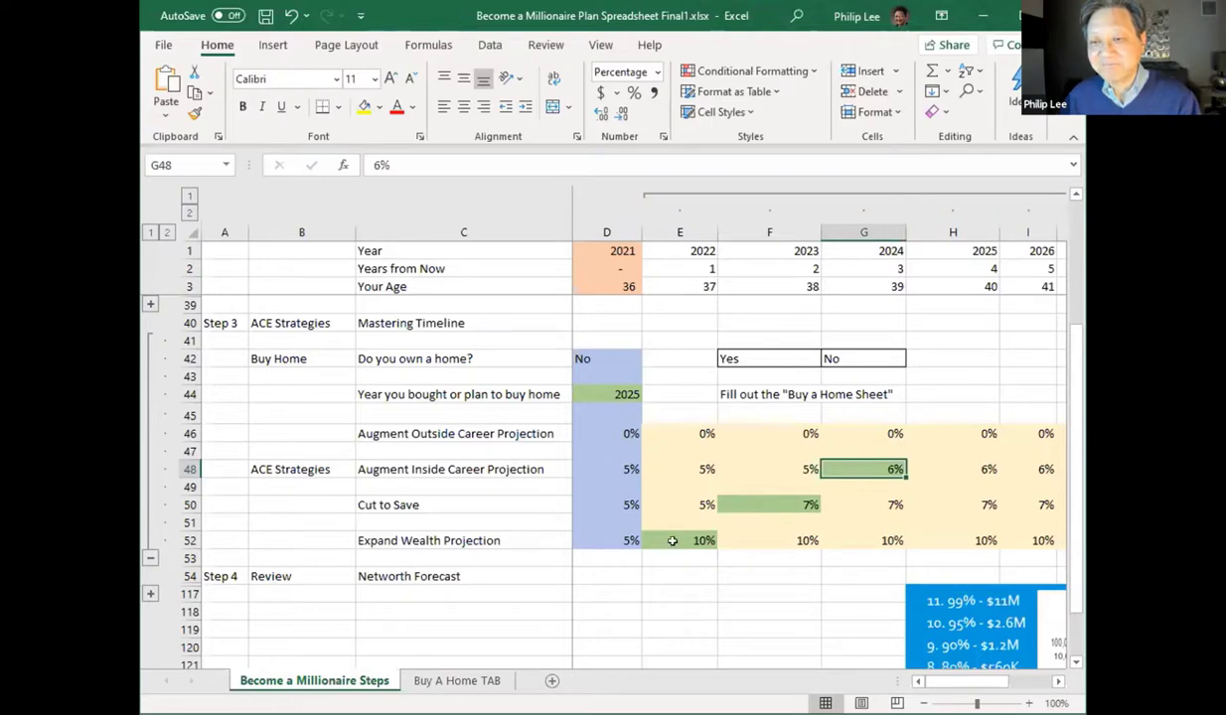
{"action": "left_click", "coordinate": [675, 574]}
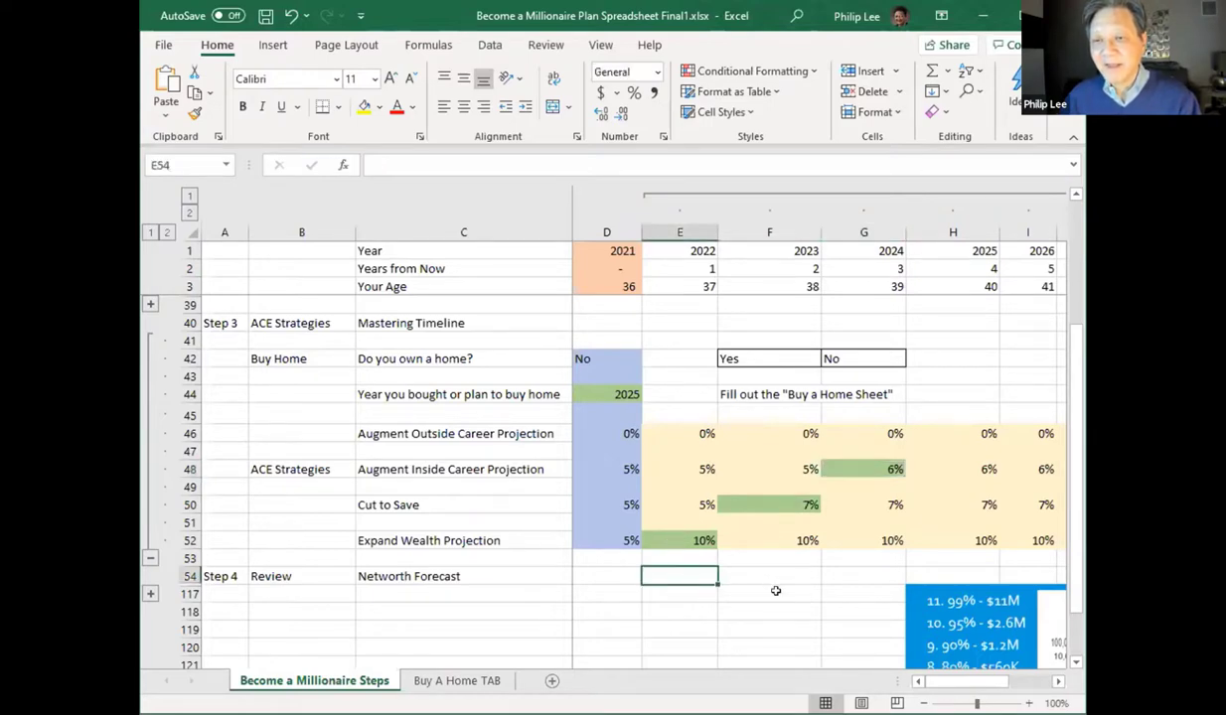
{"action": "key", "text": "Right"}
{"action": "key", "text": "Right"}
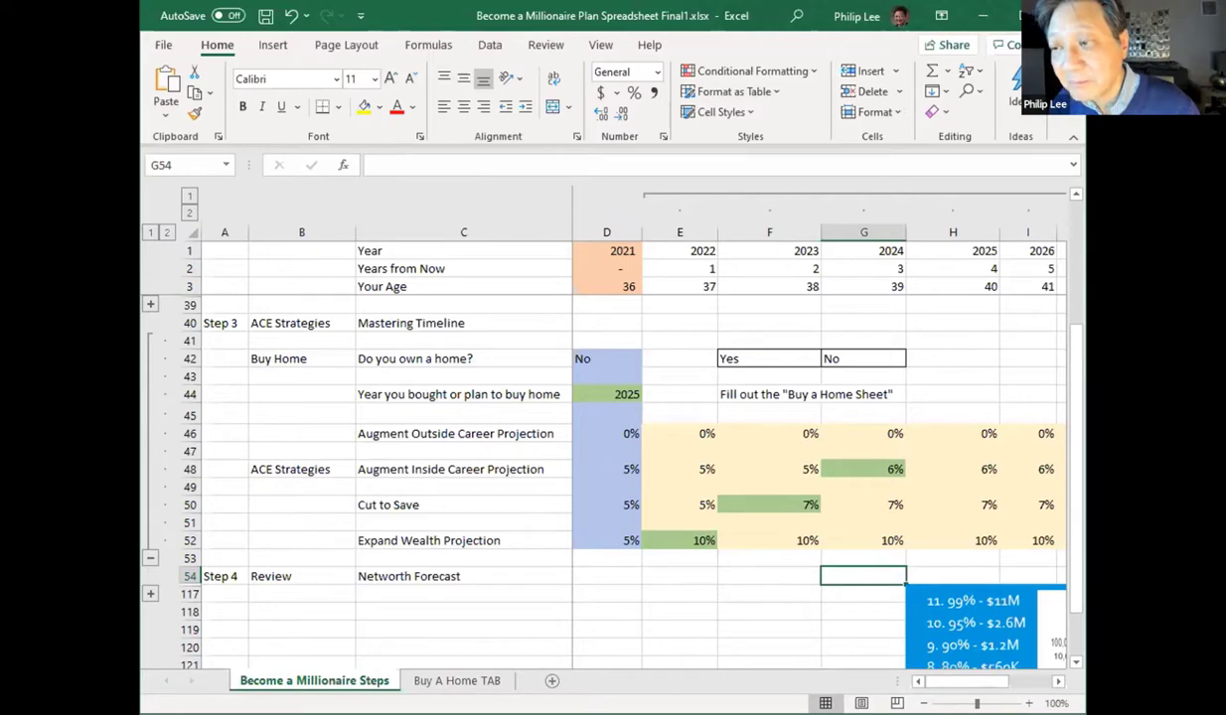
- Maximize the workbook window, expand the Step 4 Review rows and look through the Networth Forecast table and chart
{"action": "key", "text": "super+Up"}
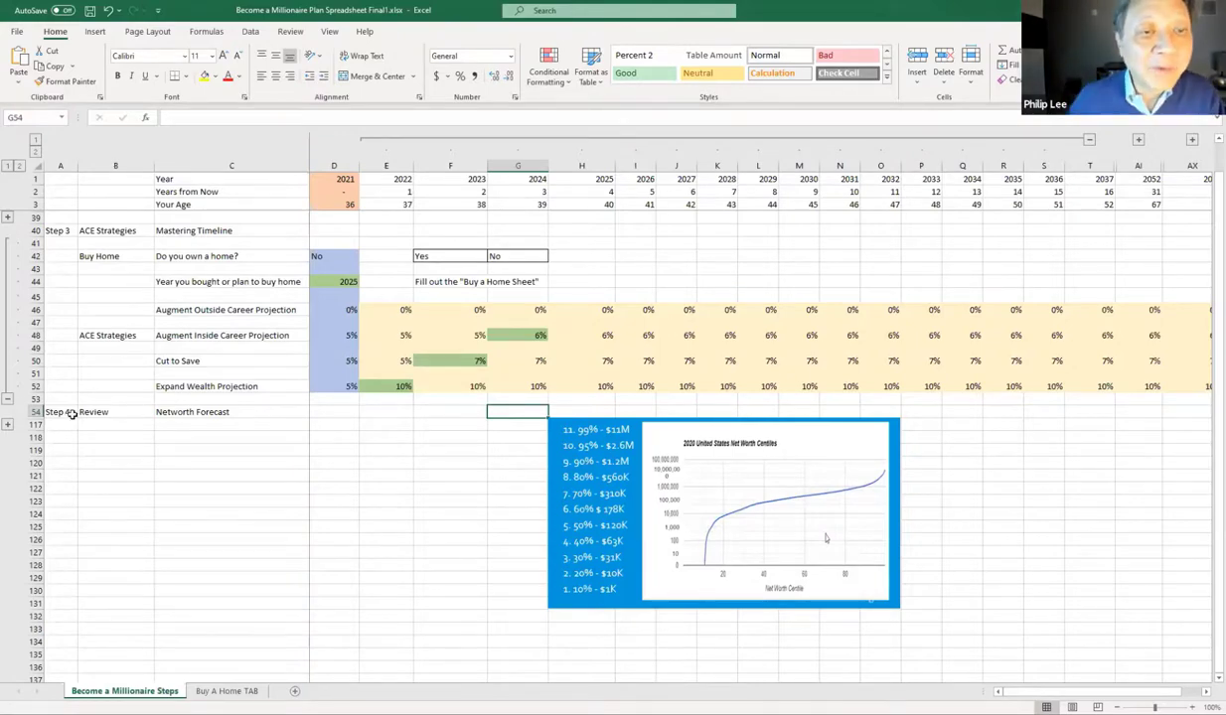
{"action": "left_click", "coordinate": [9, 425]}
{"action": "scroll", "coordinate": [149, 262], "scroll_direction": "down", "scroll_amount": 14}
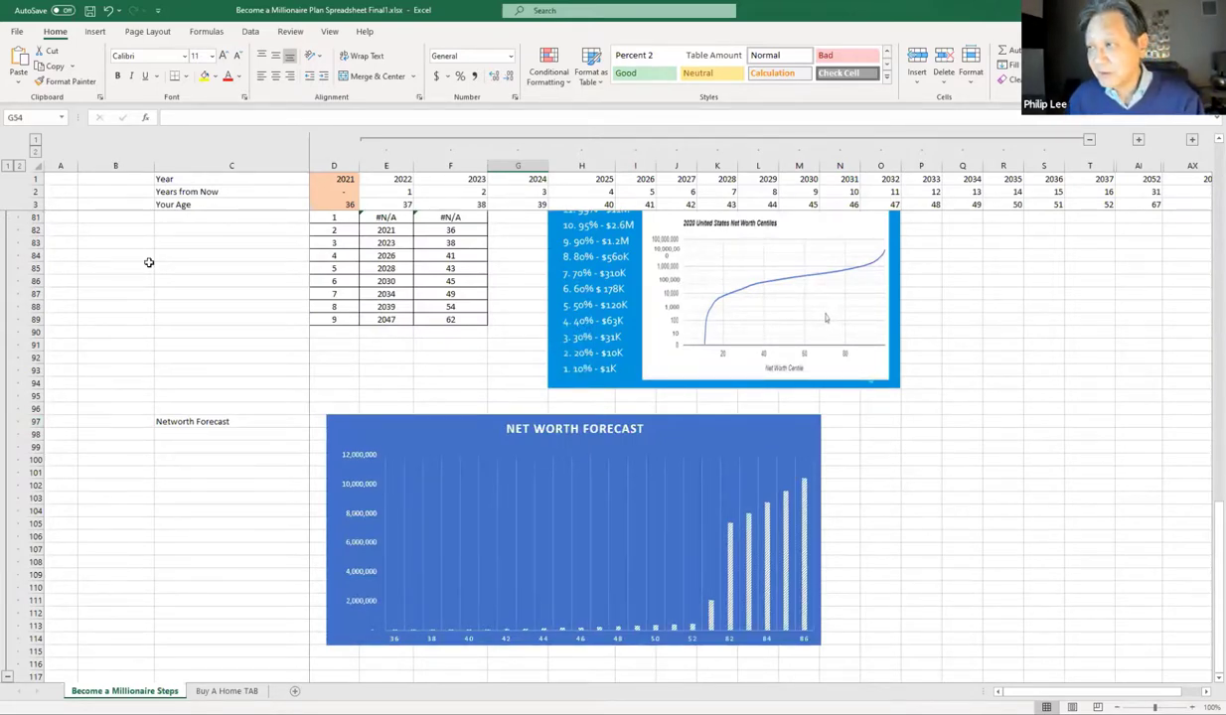
{"action": "scroll", "coordinate": [1207, 296], "scroll_direction": "up", "scroll_amount": 14}
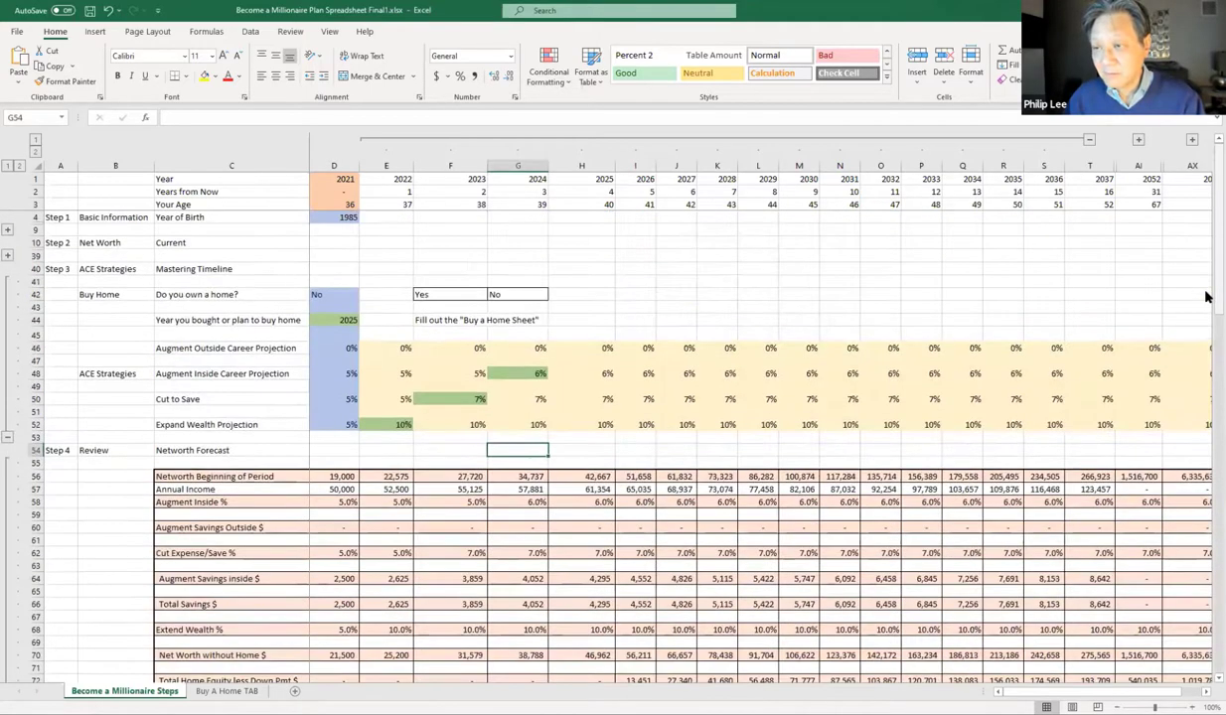
{"action": "scroll", "coordinate": [1207, 296], "scroll_direction": "down", "scroll_amount": 1}
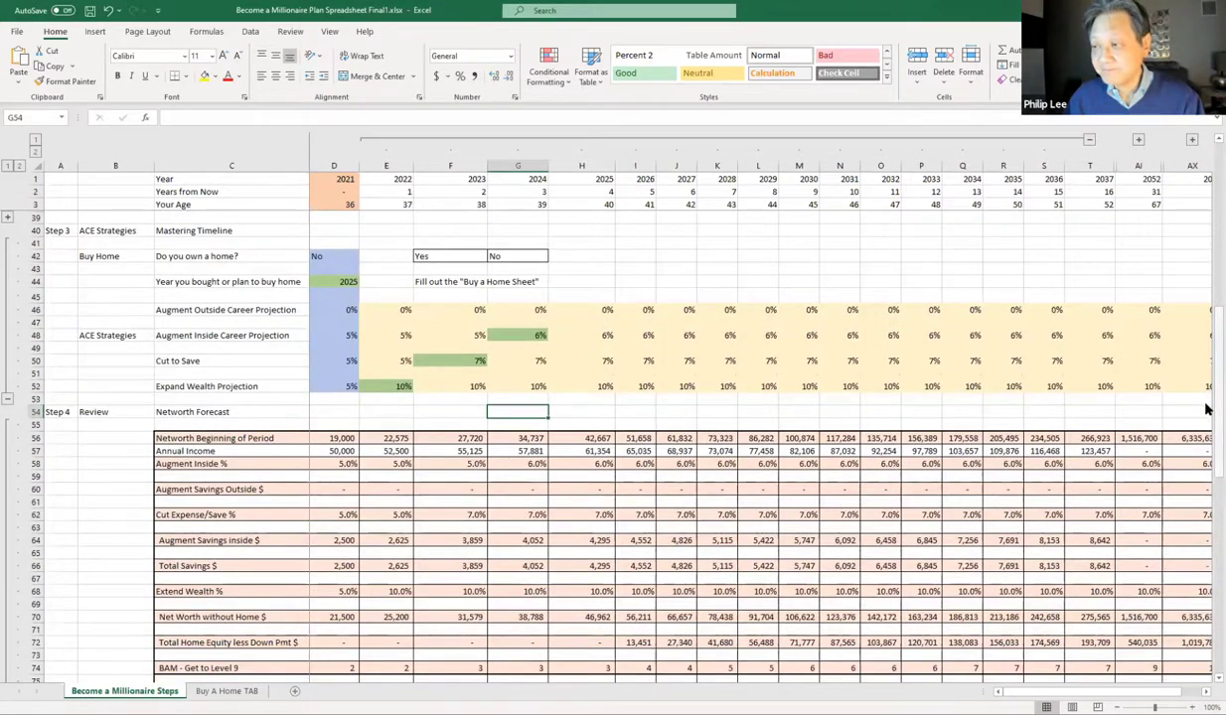
{"action": "scroll", "coordinate": [1167, 467], "scroll_direction": "down", "scroll_amount": 5}
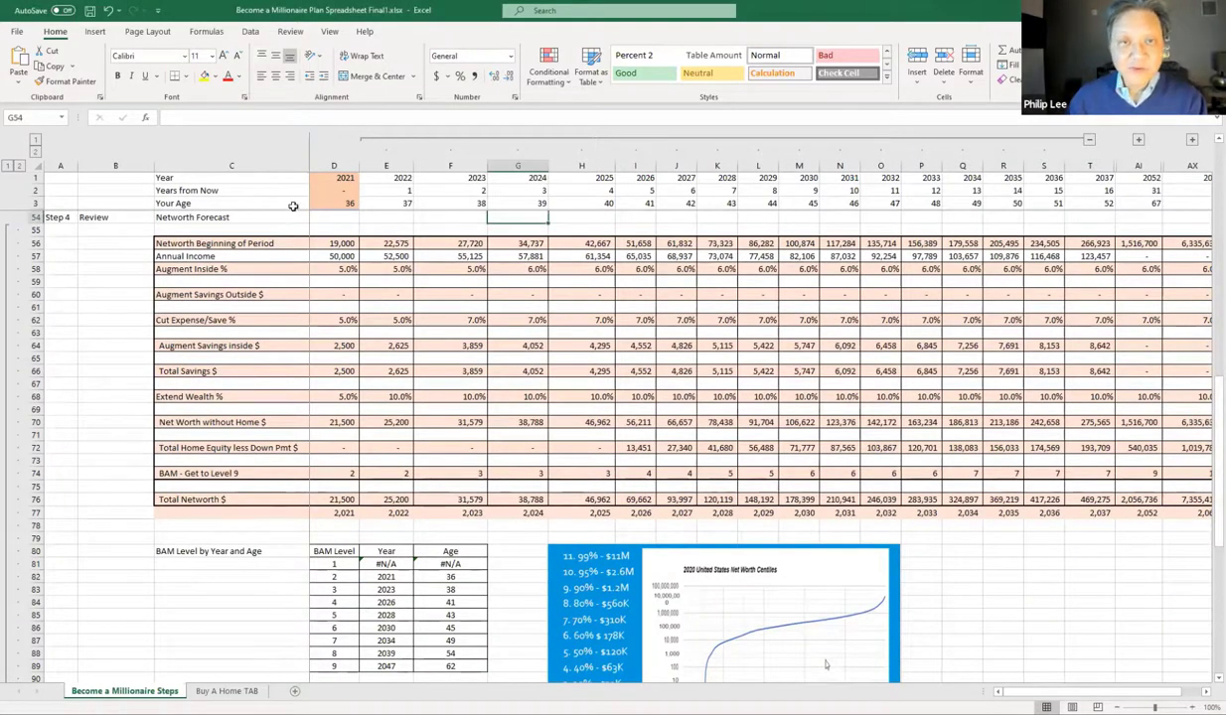
- Go through the 2021 forecast formulas from Networth Beginning of Period down to Net Worth without Home
{"action": "left_click", "coordinate": [348, 244]}
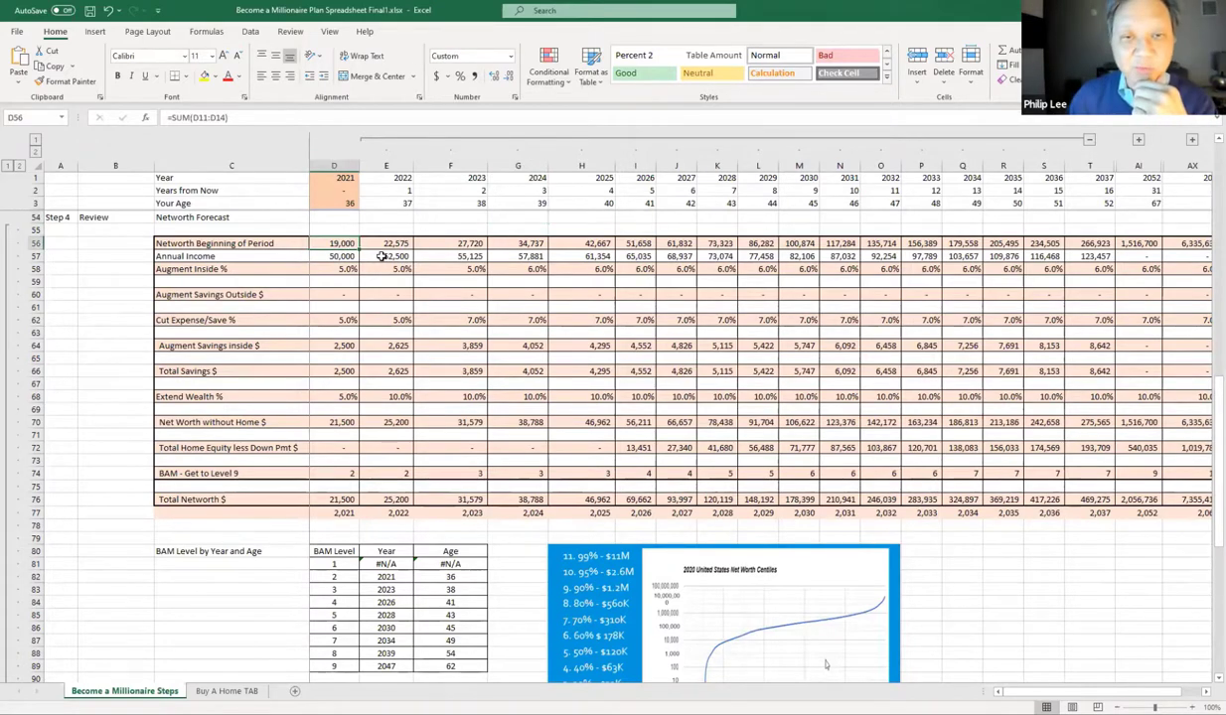
{"action": "key", "text": "Down"}
{"action": "key", "text": "Down"}
{"action": "key", "text": "Down"}
{"action": "key", "text": "Down"}
{"action": "key", "text": "Down"}
{"action": "key", "text": "Down"}
{"action": "key", "text": "Down"}
{"action": "key", "text": "Down"}
{"action": "key", "text": "Down"}
{"action": "key", "text": "Down"}
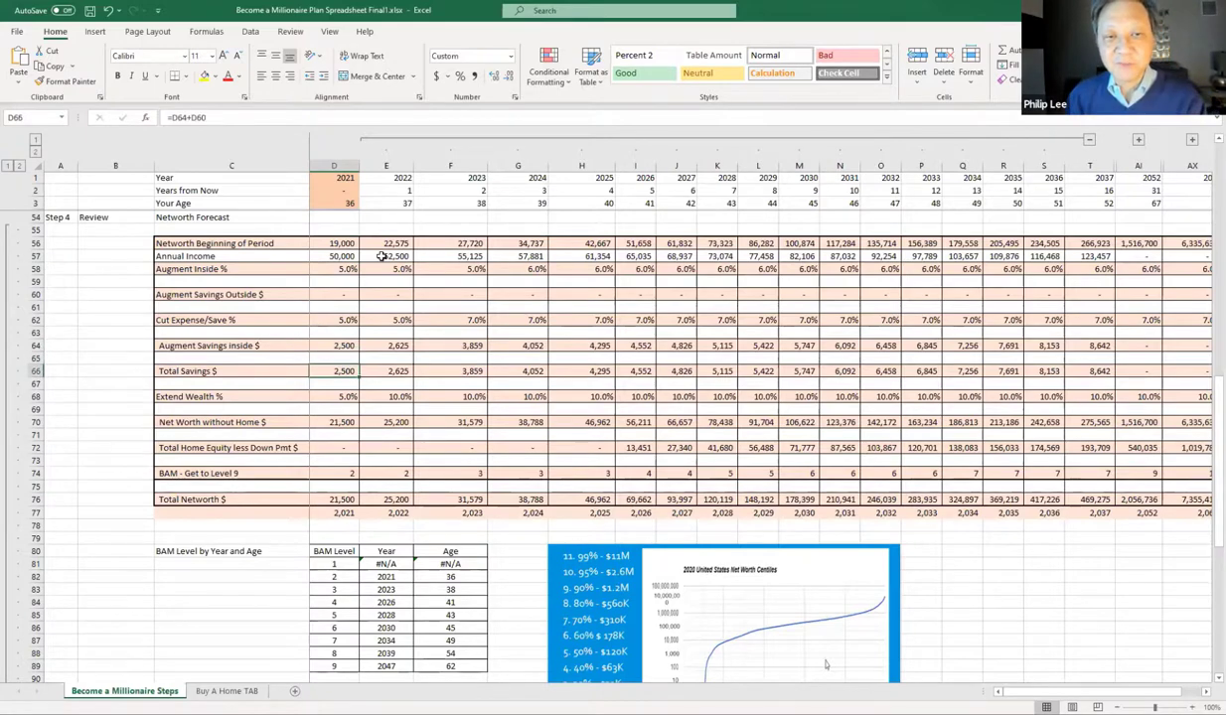
{"action": "key", "text": "Down"}
{"action": "key", "text": "Down"}
{"action": "key", "text": "Down"}
{"action": "key", "text": "Down"}
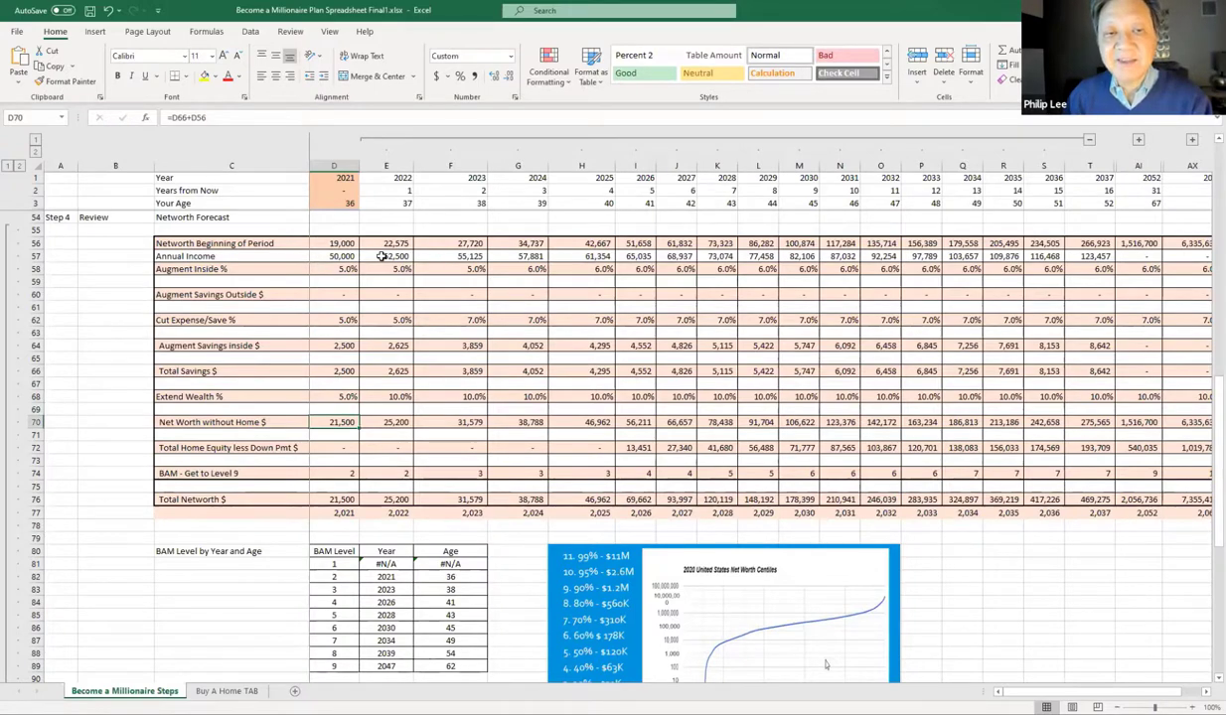
- Follow Net Worth without Home across to 2026 and check that year's home equity and Total Networth formulas
{"action": "key", "text": "Right"}
{"action": "key", "text": "Right"}
{"action": "key", "text": "Right"}
{"action": "key", "text": "Right"}
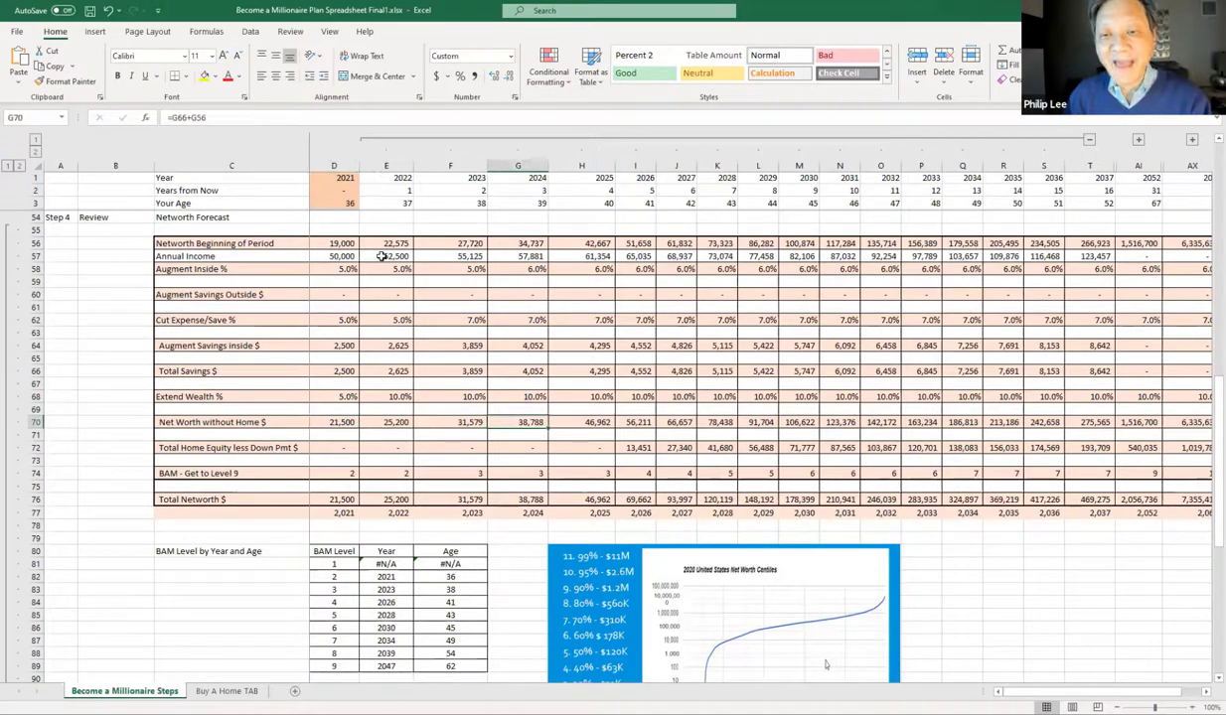
{"action": "key", "text": "Right"}
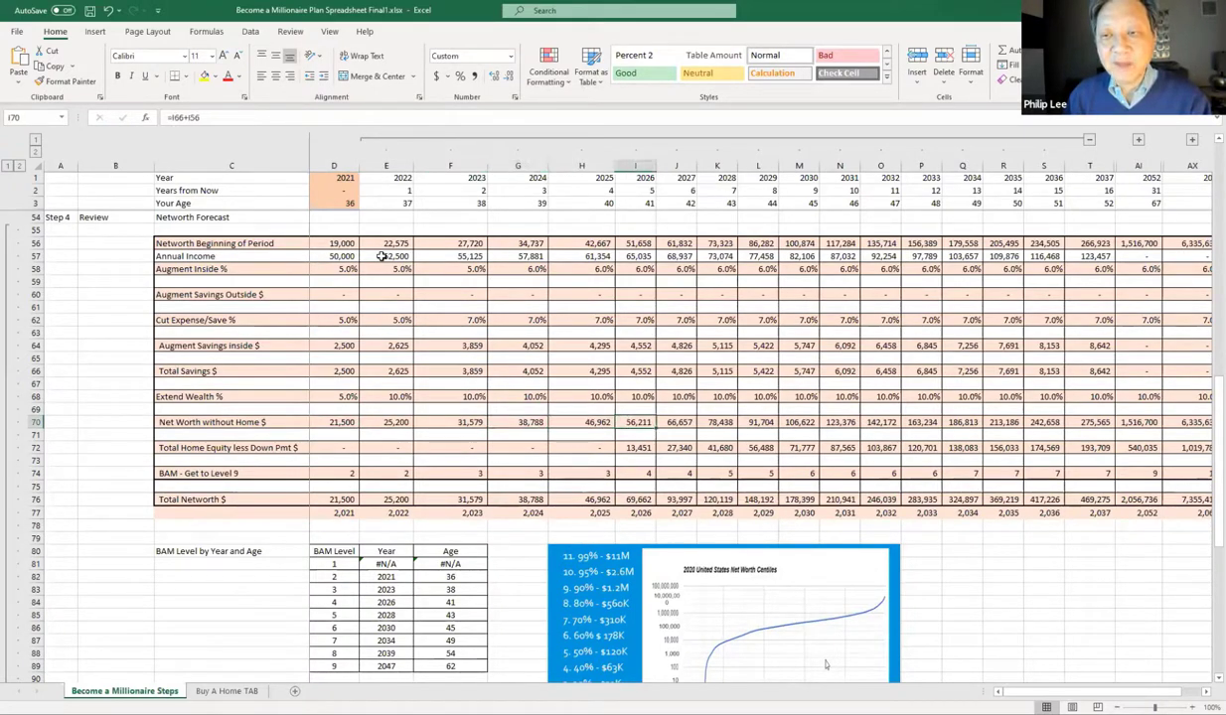
{"action": "left_click", "coordinate": [641, 447]}
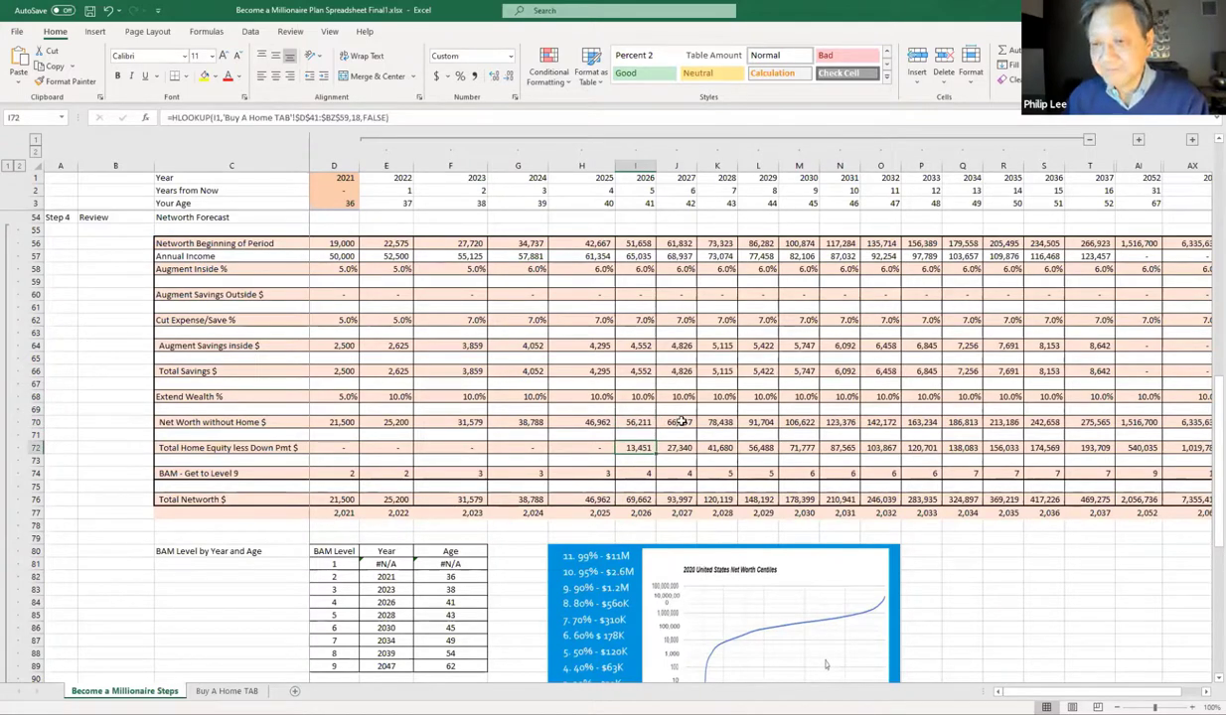
{"action": "key", "text": "Down"}
{"action": "key", "text": "Down"}
{"action": "key", "text": "Down"}
{"action": "key", "text": "Down"}
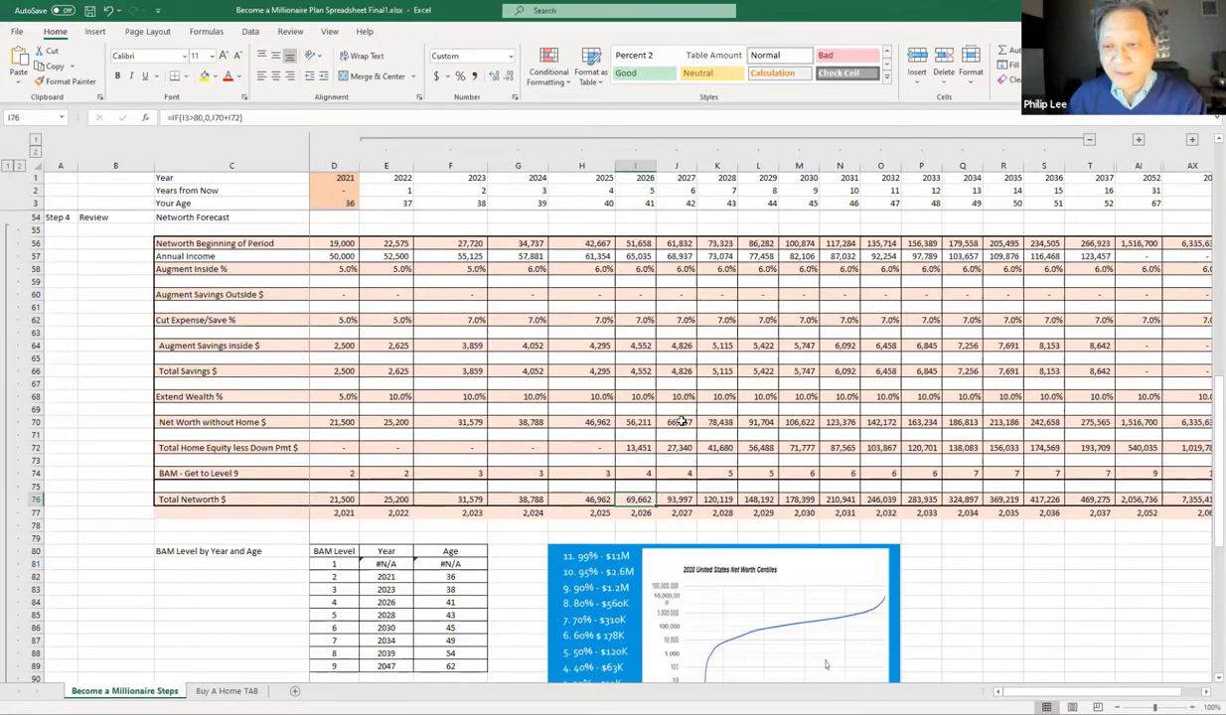
- Follow the Total Networth row from 2026 through 2071 and come back to 2031
{"action": "key", "text": "Right"}
{"action": "key", "text": "Right"}
{"action": "key", "text": "Right"}
{"action": "key", "text": "Right"}
{"action": "key", "text": "Right"}
{"action": "key", "text": "Right"}
{"action": "key", "text": "Right"}
{"action": "key", "text": "Right"}
{"action": "key", "text": "Right"}
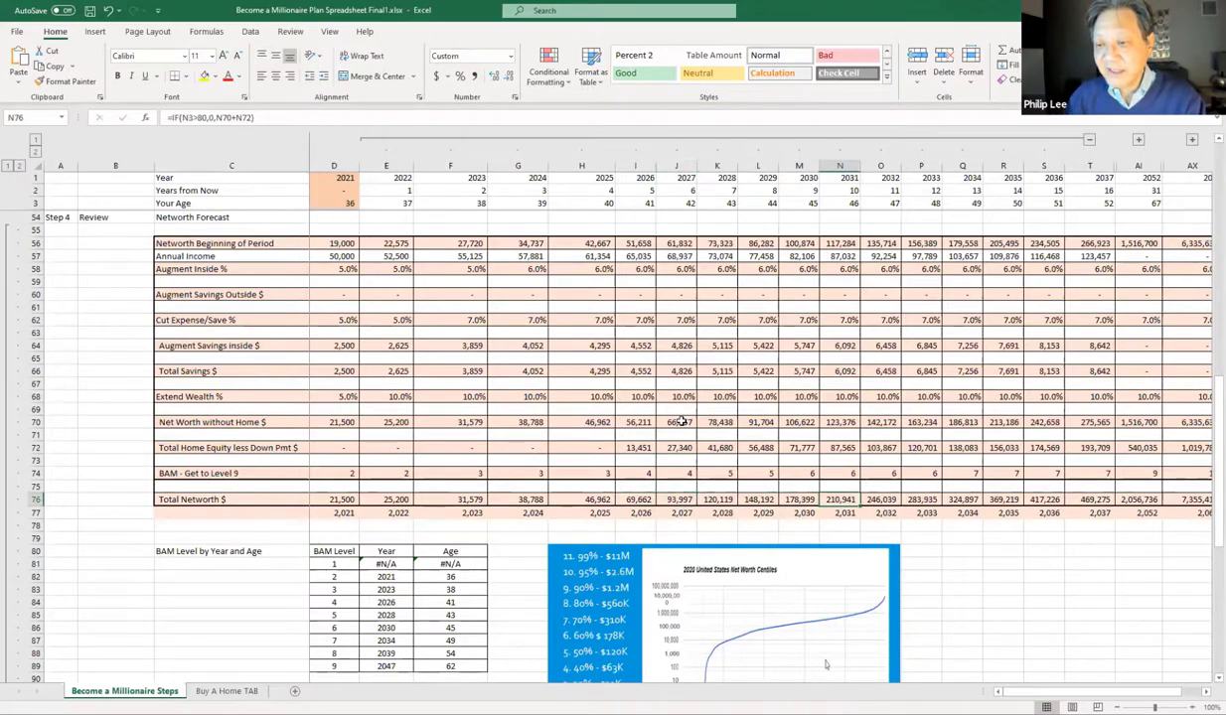
{"action": "key", "text": "Right"}
{"action": "key", "text": "Right"}
{"action": "key", "text": "Right"}
{"action": "key", "text": "Right"}
{"action": "key", "text": "Right"}
{"action": "key", "text": "Right"}
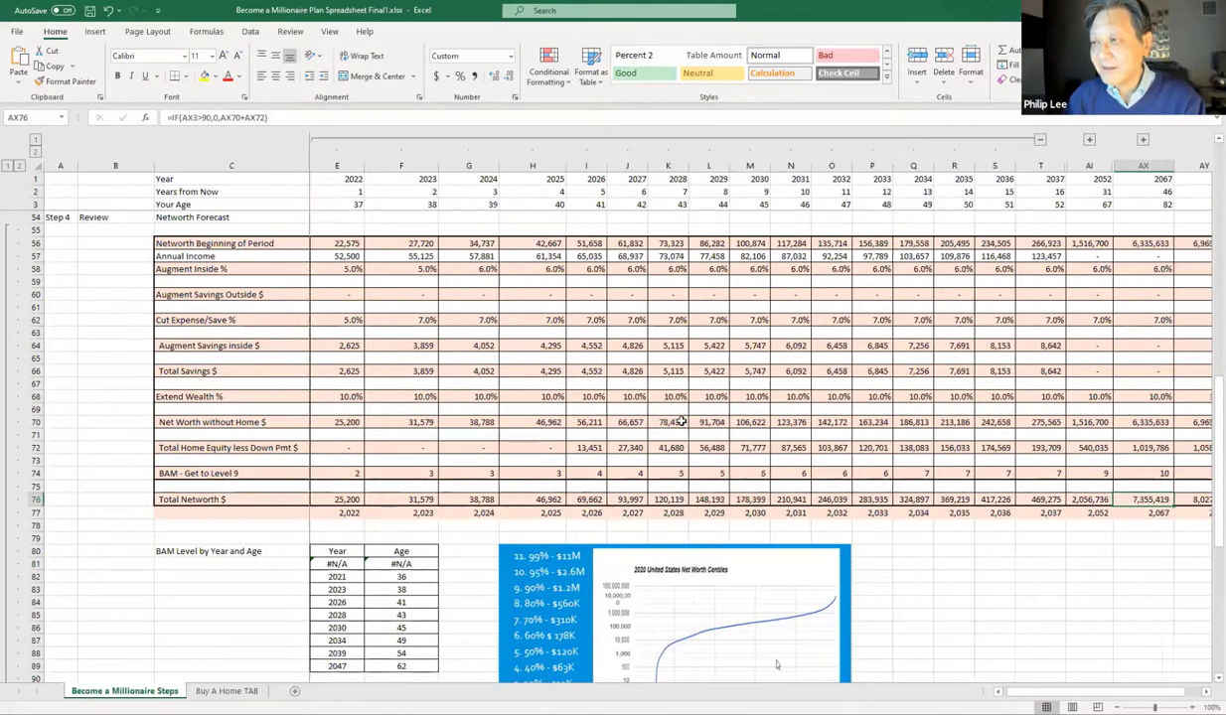
{"action": "key", "text": "Right"}
{"action": "key", "text": "Right"}
{"action": "key", "text": "Right"}
{"action": "key", "text": "Right"}
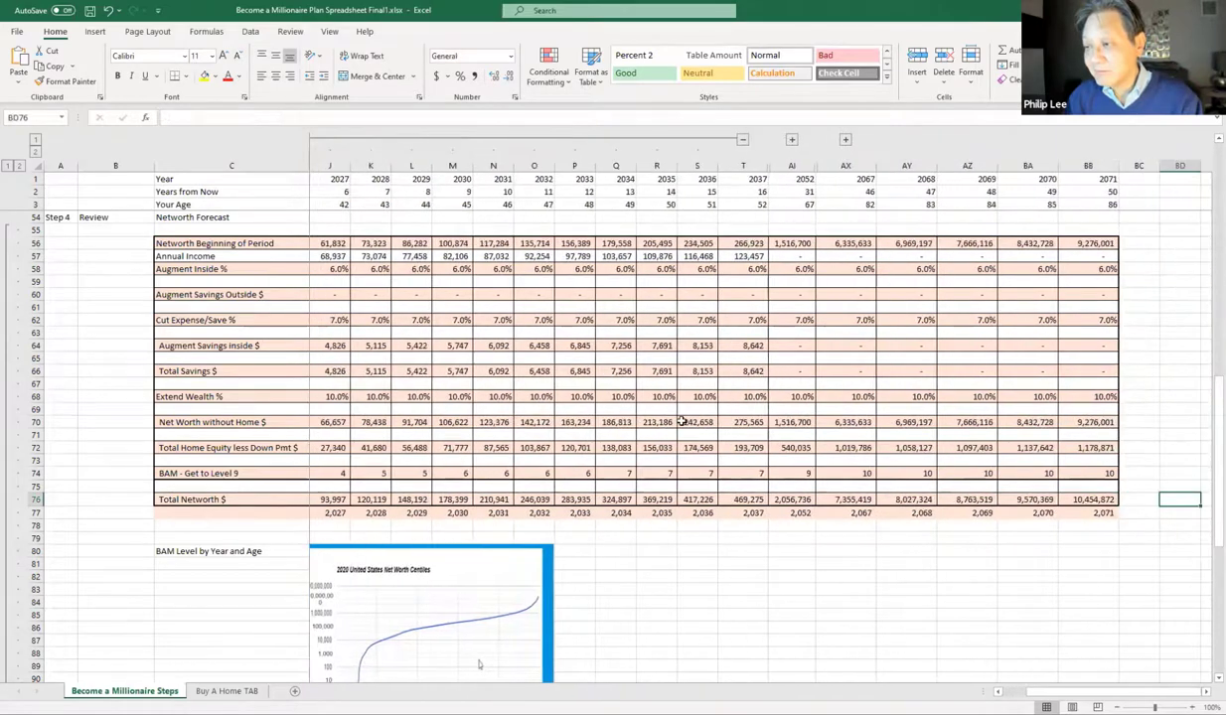
{"action": "key", "text": "Left"}
{"action": "key", "text": "Left"}
{"action": "key", "text": "Left"}
{"action": "key", "text": "Left"}
{"action": "key", "text": "Left"}
{"action": "key", "text": "Left"}
{"action": "key", "text": "Left"}
{"action": "key", "text": "Left"}
{"action": "key", "text": "Left"}
{"action": "key", "text": "Left"}
{"action": "key", "text": "Left"}
{"action": "key", "text": "Left"}
{"action": "key", "text": "Left"}
{"action": "key", "text": "Left"}
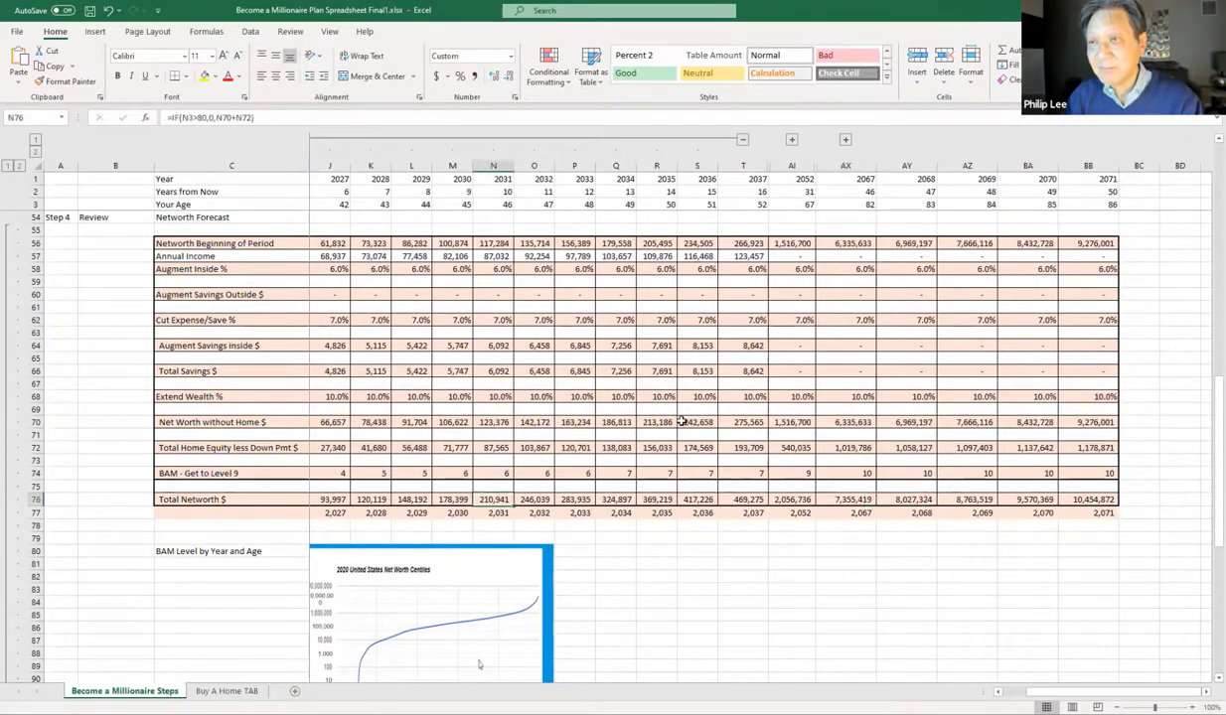
- Expand the grouped year columns for 2038 to 2051 and trace Total Networth from 2038 to 2045
{"action": "left_click", "coordinate": [792, 142]}
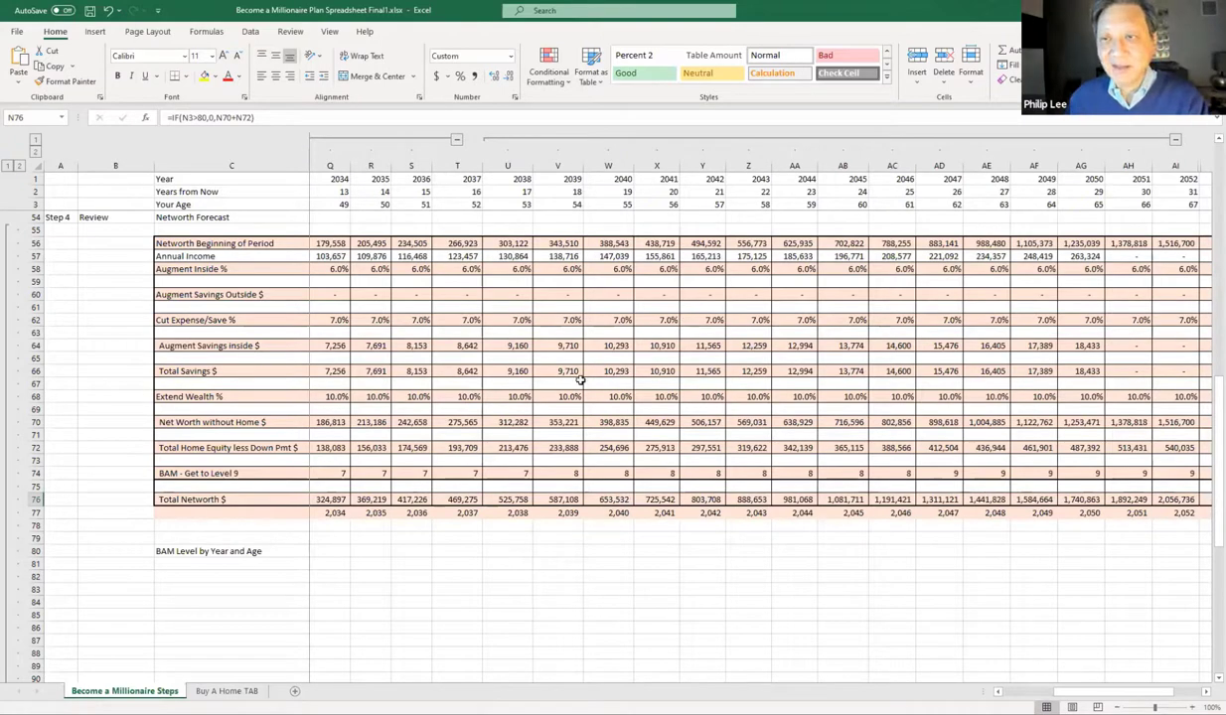
{"action": "left_click", "coordinate": [515, 497]}
{"action": "key", "text": "Right"}
{"action": "key", "text": "Right"}
{"action": "key", "text": "Right"}
{"action": "key", "text": "Right"}
{"action": "key", "text": "Right"}
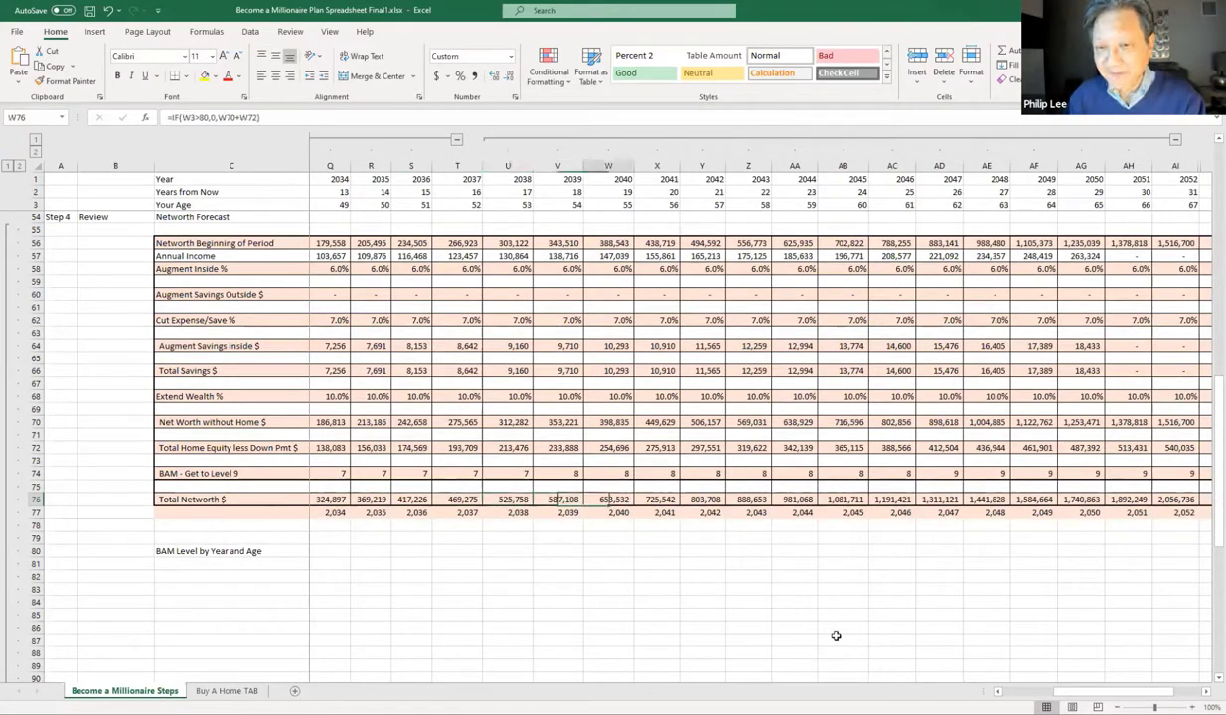
{"action": "key", "text": "Right"}
{"action": "key", "text": "Right"}
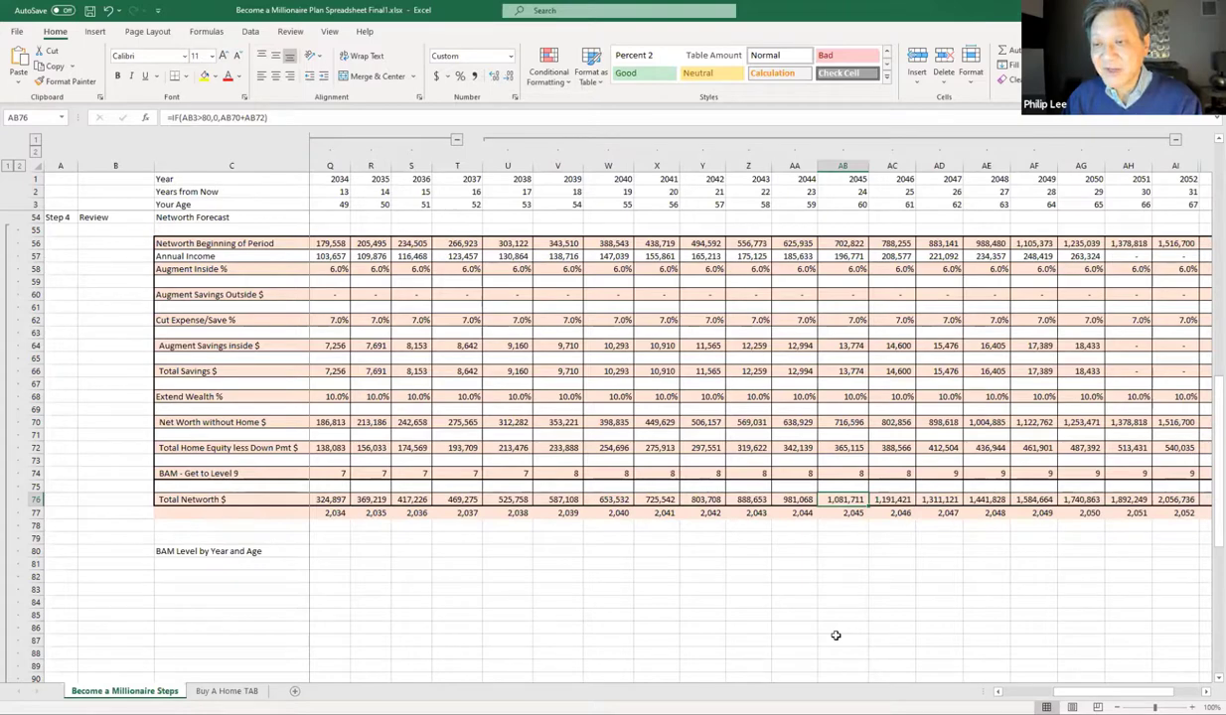
- Go back along the Total Networth row to its start and review the BAM Level by Year and Age table below
{"action": "key", "text": "Left"}
{"action": "key", "text": "Left"}
{"action": "key", "text": "Left"}
{"action": "key", "text": "Left"}
{"action": "key", "text": "Left"}
{"action": "key", "text": "Left"}
{"action": "key", "text": "Left"}
{"action": "key", "text": "Left"}
{"action": "key", "text": "Left"}
{"action": "key", "text": "Left"}
{"action": "key", "text": "Left"}
{"action": "key", "text": "Left"}
{"action": "key", "text": "Left"}
{"action": "key", "text": "Left"}
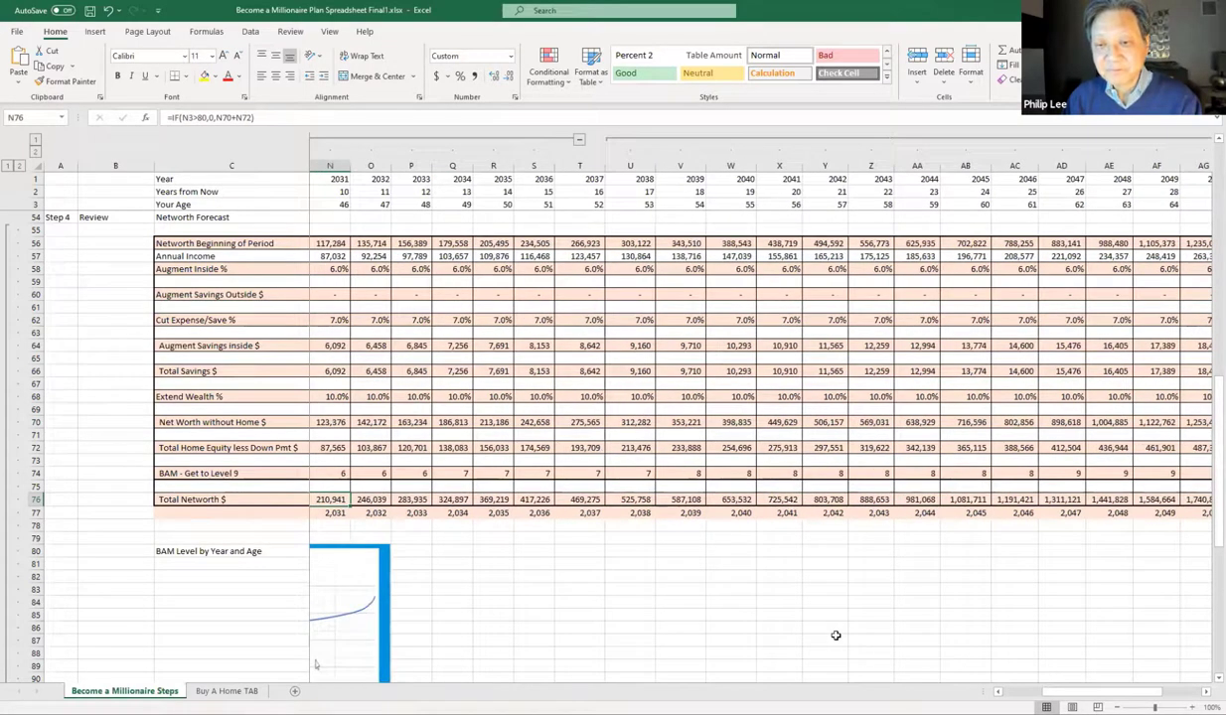
{"action": "key", "text": "Left"}
{"action": "key", "text": "Left"}
{"action": "key", "text": "Left"}
{"action": "key", "text": "Left"}
{"action": "key", "text": "Left"}
{"action": "key", "text": "Left"}
{"action": "key", "text": "Left"}
{"action": "key", "text": "Left"}
{"action": "key", "text": "Left"}
{"action": "key", "text": "Left"}
{"action": "key", "text": "Left"}
{"action": "key", "text": "Left"}
{"action": "key", "text": "Left"}
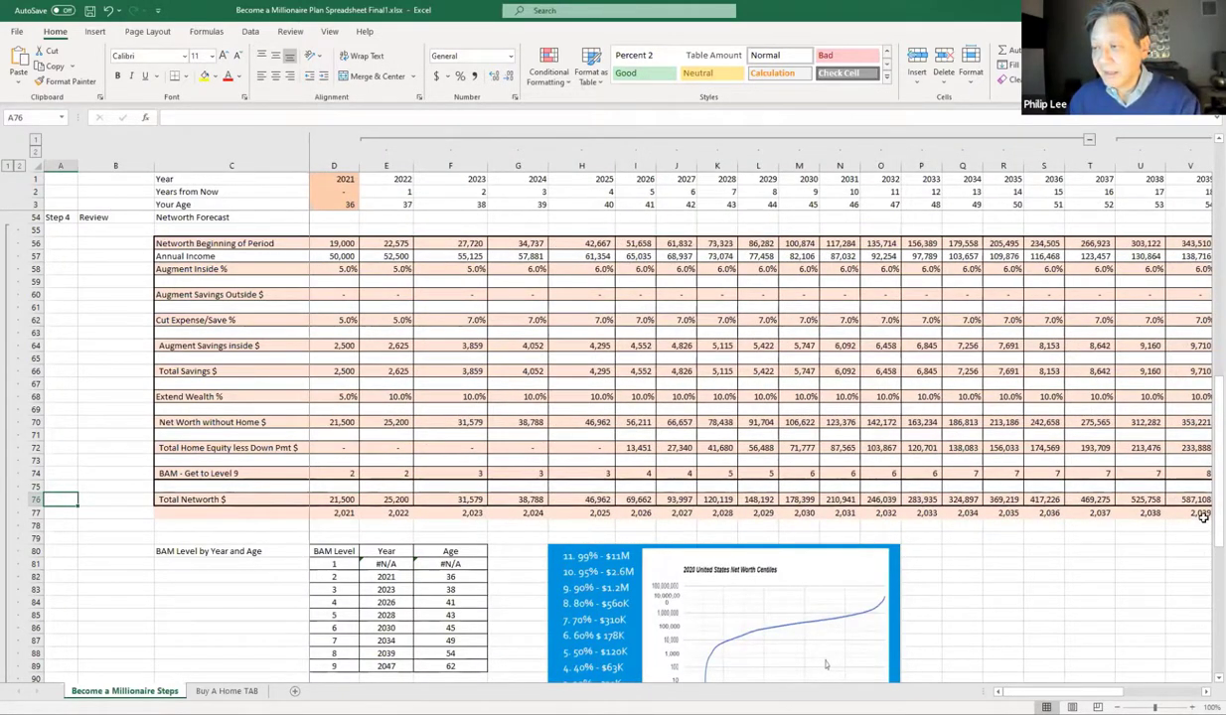
{"action": "scroll", "coordinate": [1202, 527], "scroll_direction": "down", "scroll_amount": 3}
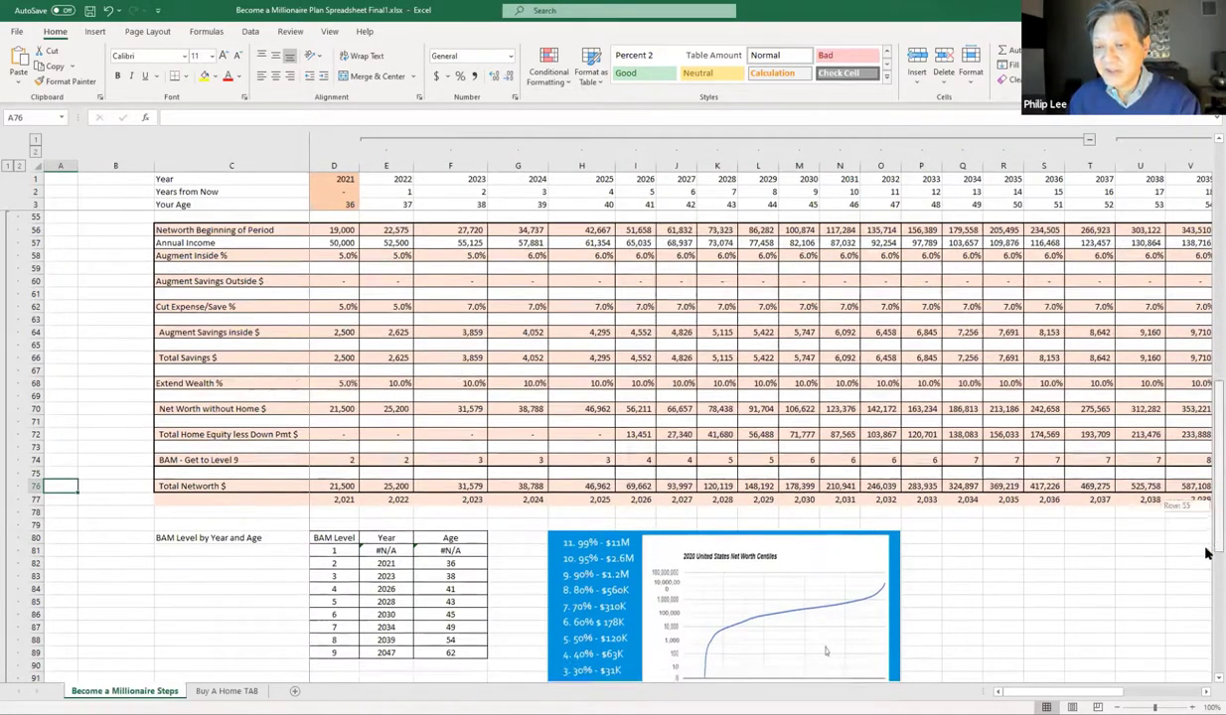
{"action": "scroll", "coordinate": [1189, 556], "scroll_direction": "down", "scroll_amount": 1}
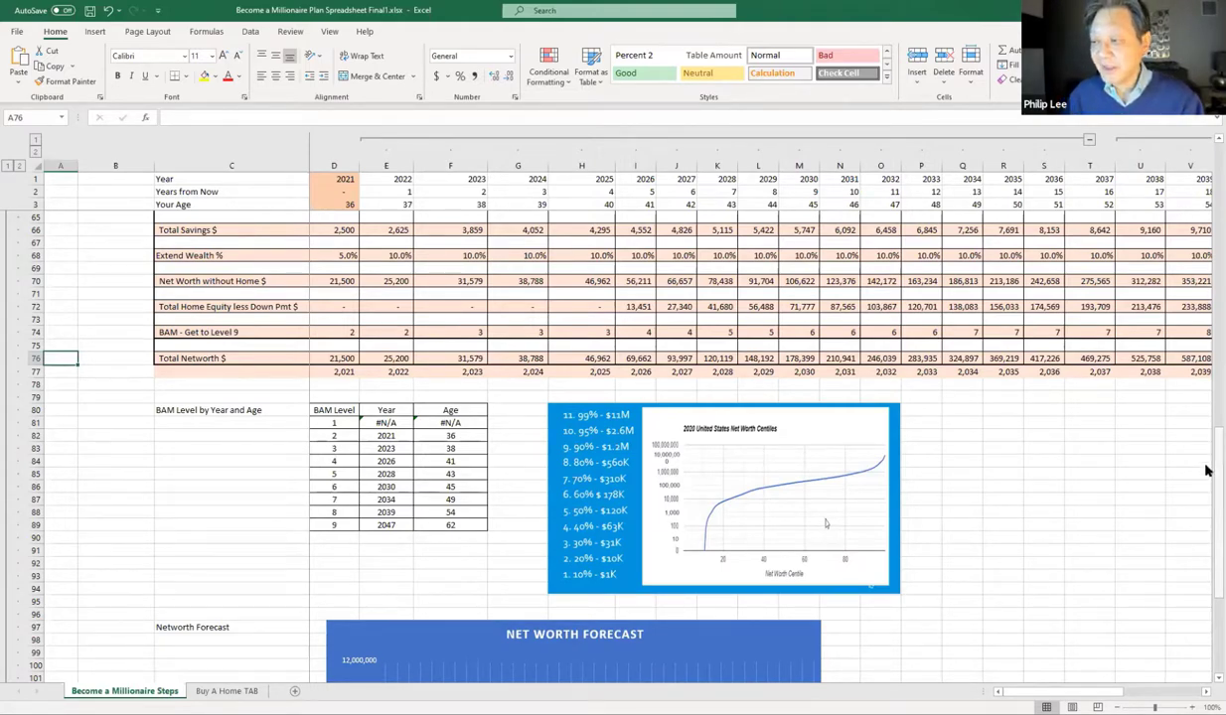
- Expand all grouped year columns so the Net Worth Forecast chart below the BAM Level table plots every year
{"action": "scroll", "coordinate": [1165, 514], "scroll_direction": "down", "scroll_amount": 5}
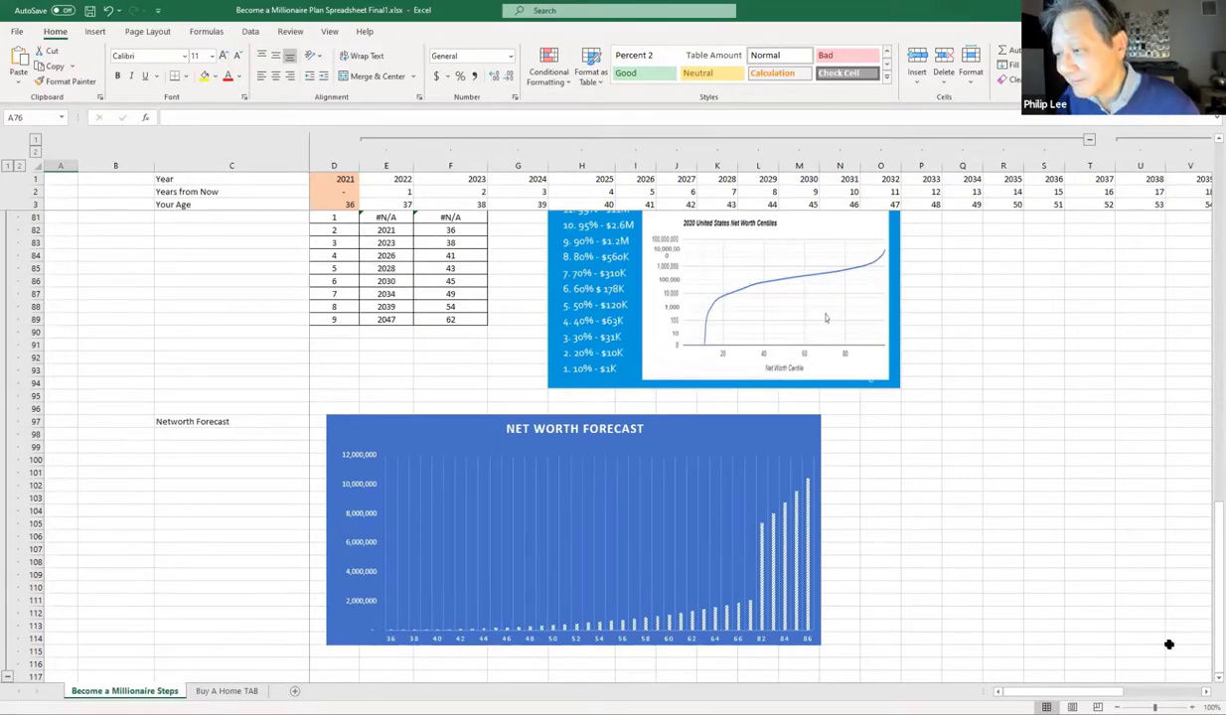
{"action": "left_click", "coordinate": [1205, 692]}
{"action": "left_click", "coordinate": [1205, 692]}
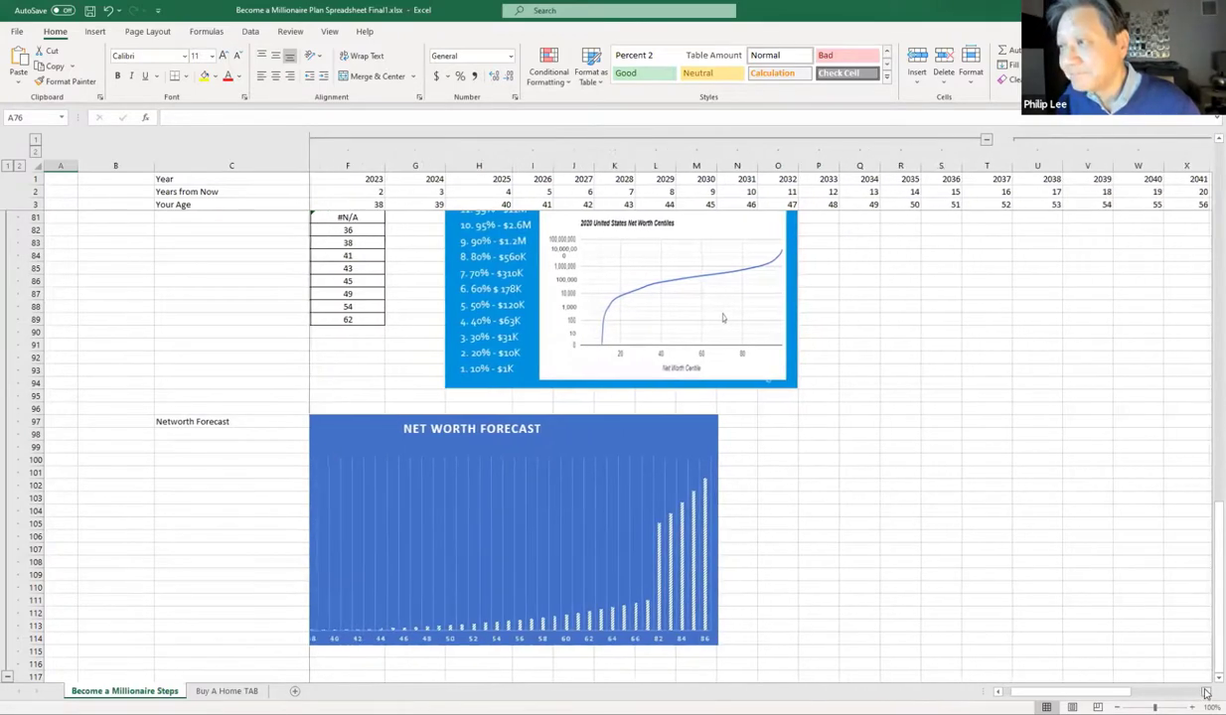
{"action": "left_click", "coordinate": [1205, 693]}
{"action": "left_click", "coordinate": [1205, 693]}
{"action": "left_click", "coordinate": [1205, 692]}
{"action": "left_click", "coordinate": [1205, 692]}
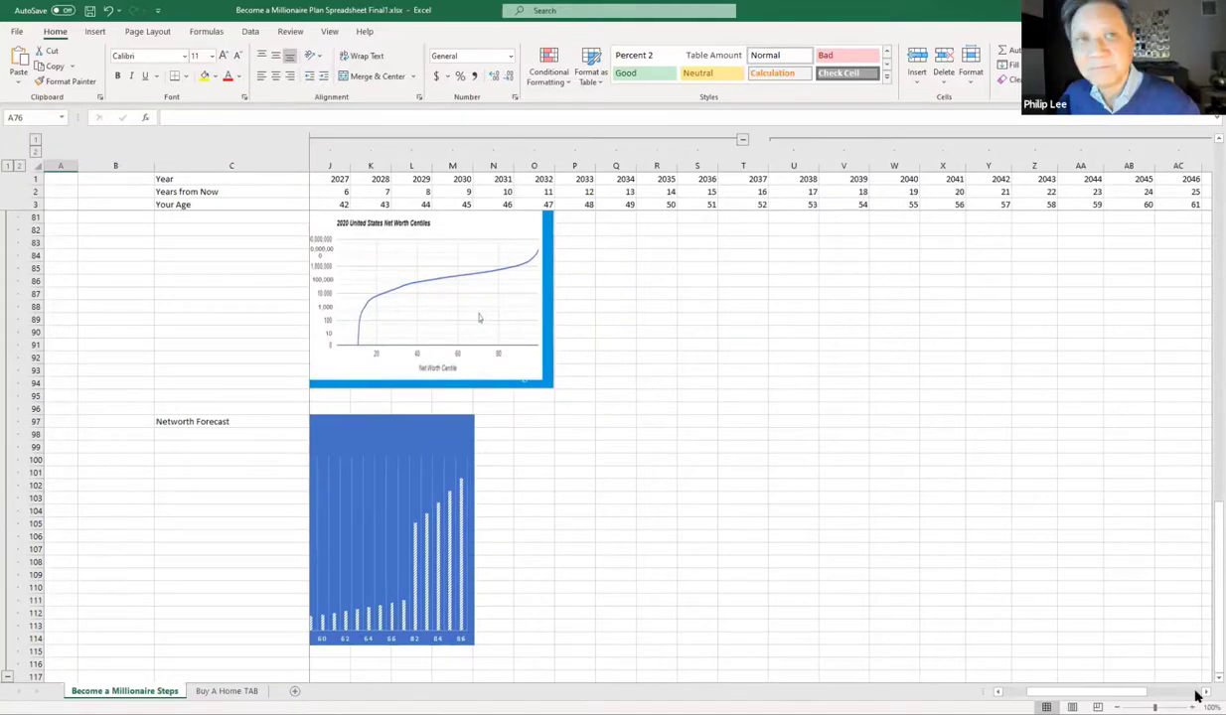
{"action": "left_click", "coordinate": [37, 151]}
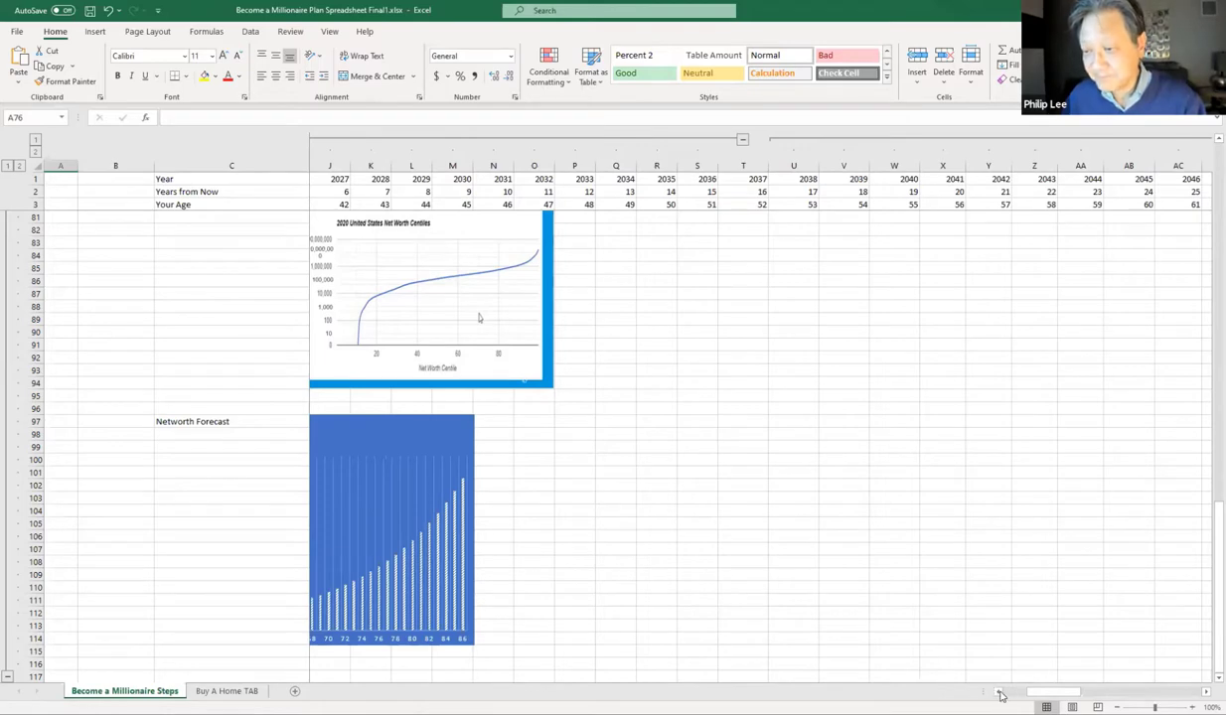
- Examine the Net Worth Forecast chart from age 60 to the final bar at age 86
{"action": "scroll", "coordinate": [997, 694], "scroll_direction": "left", "scroll_amount": 3}
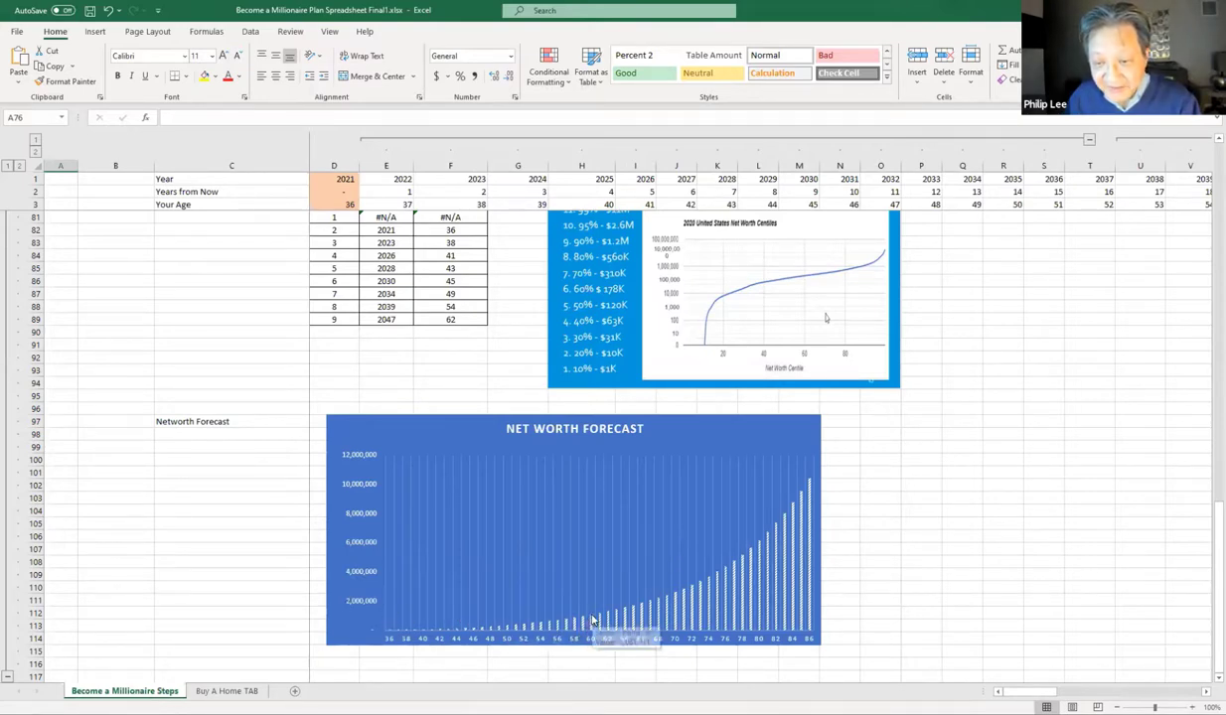
{"action": "mouse_move", "coordinate": [594, 621]}
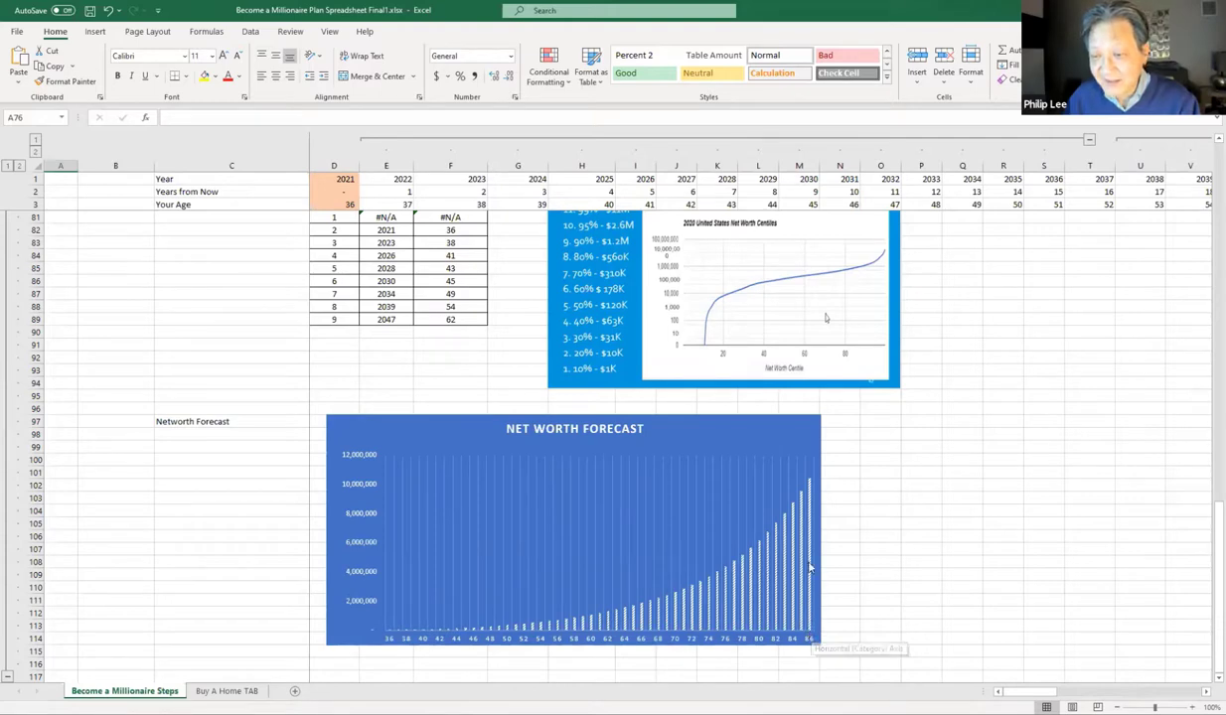
{"action": "mouse_move", "coordinate": [811, 485]}
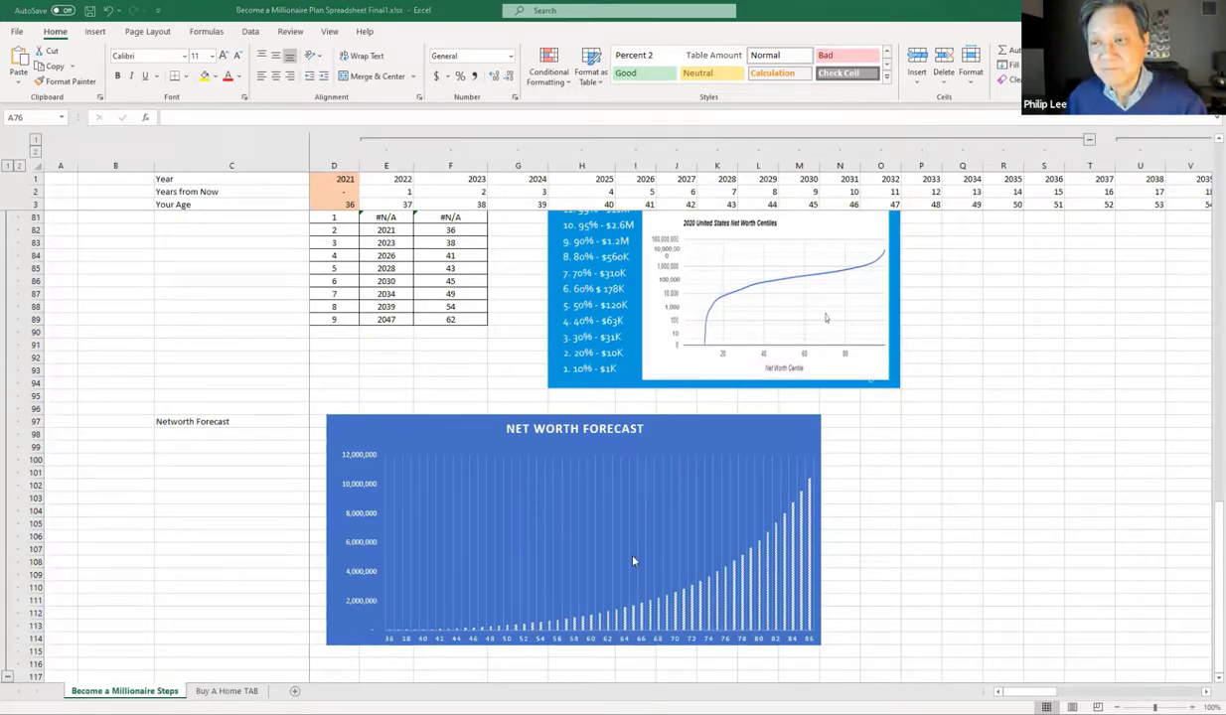
- Switch to the PowerPoint slide show and advance from the Overview slide past Steps 1 to 3 to the BAM plan key elements slide
{"action": "key", "text": "alt+Tab"}
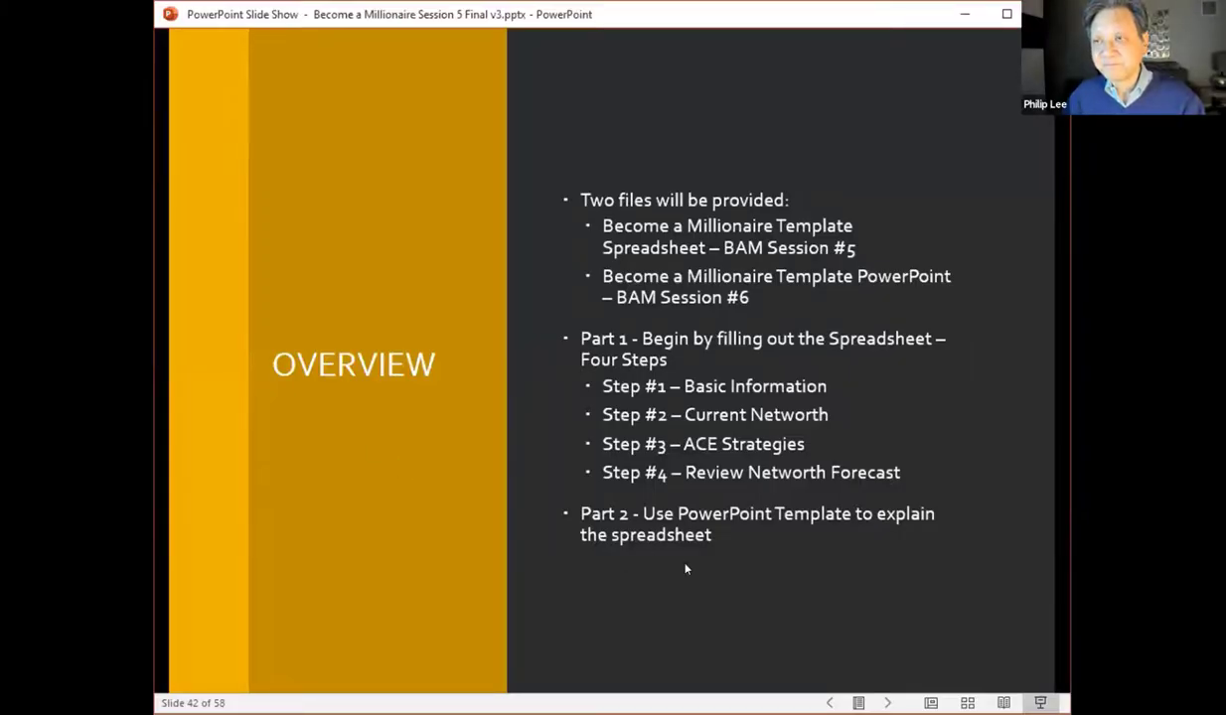
{"action": "key", "text": "Right"}
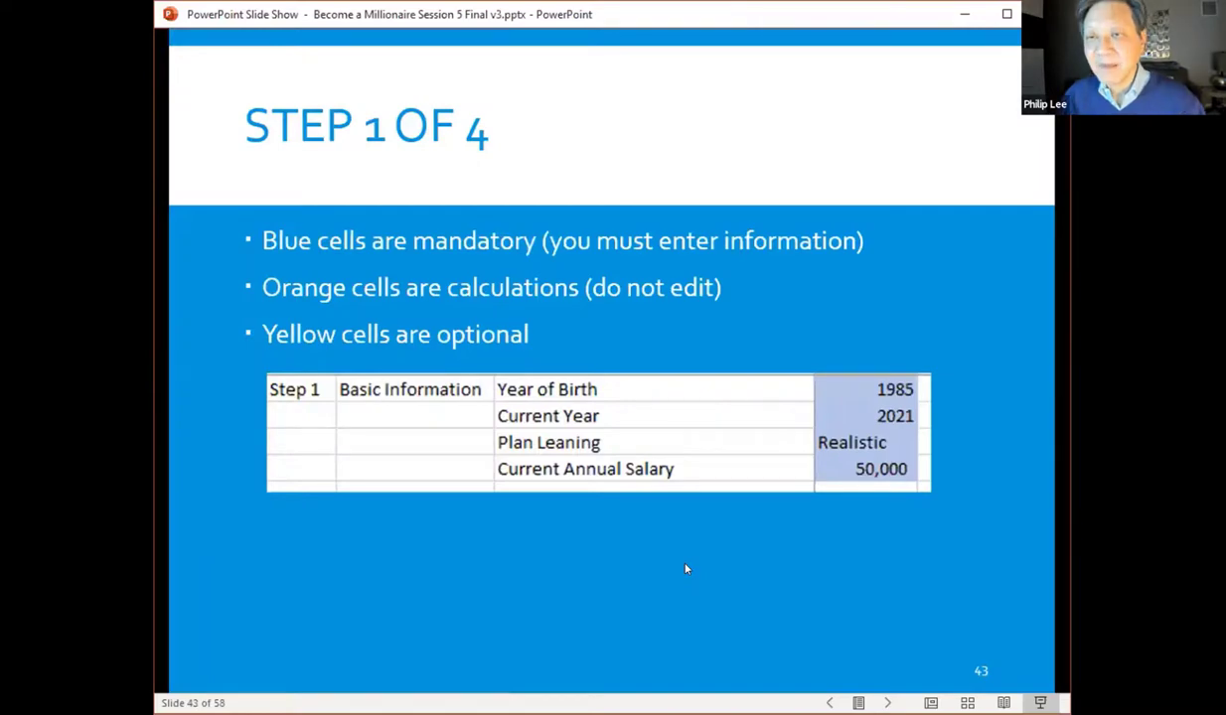
{"action": "key", "text": "Right"}
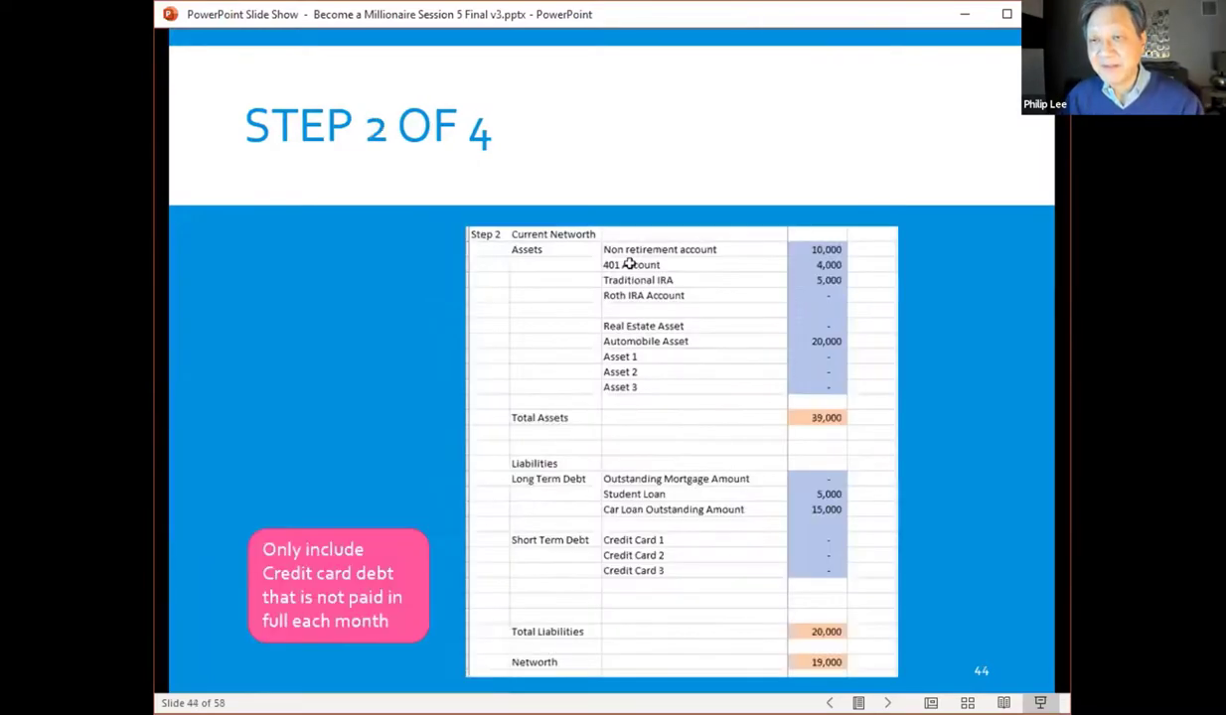
{"action": "key", "text": "Right"}
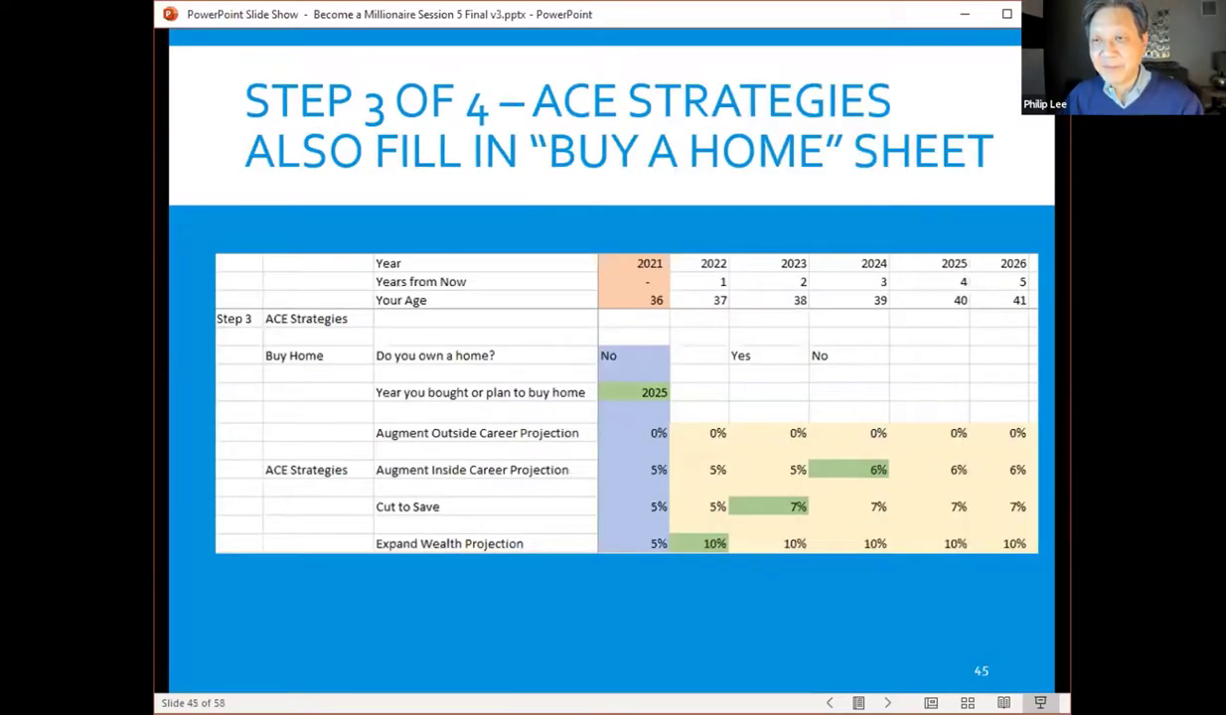
{"action": "key", "text": "Right"}
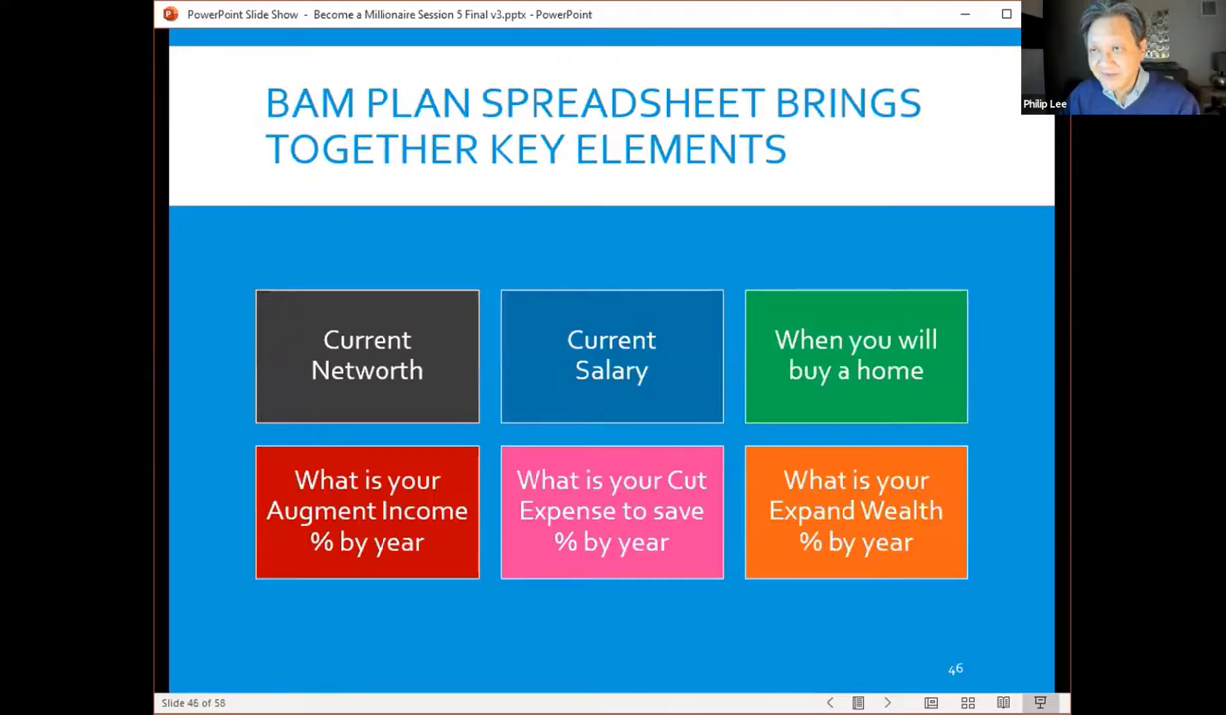